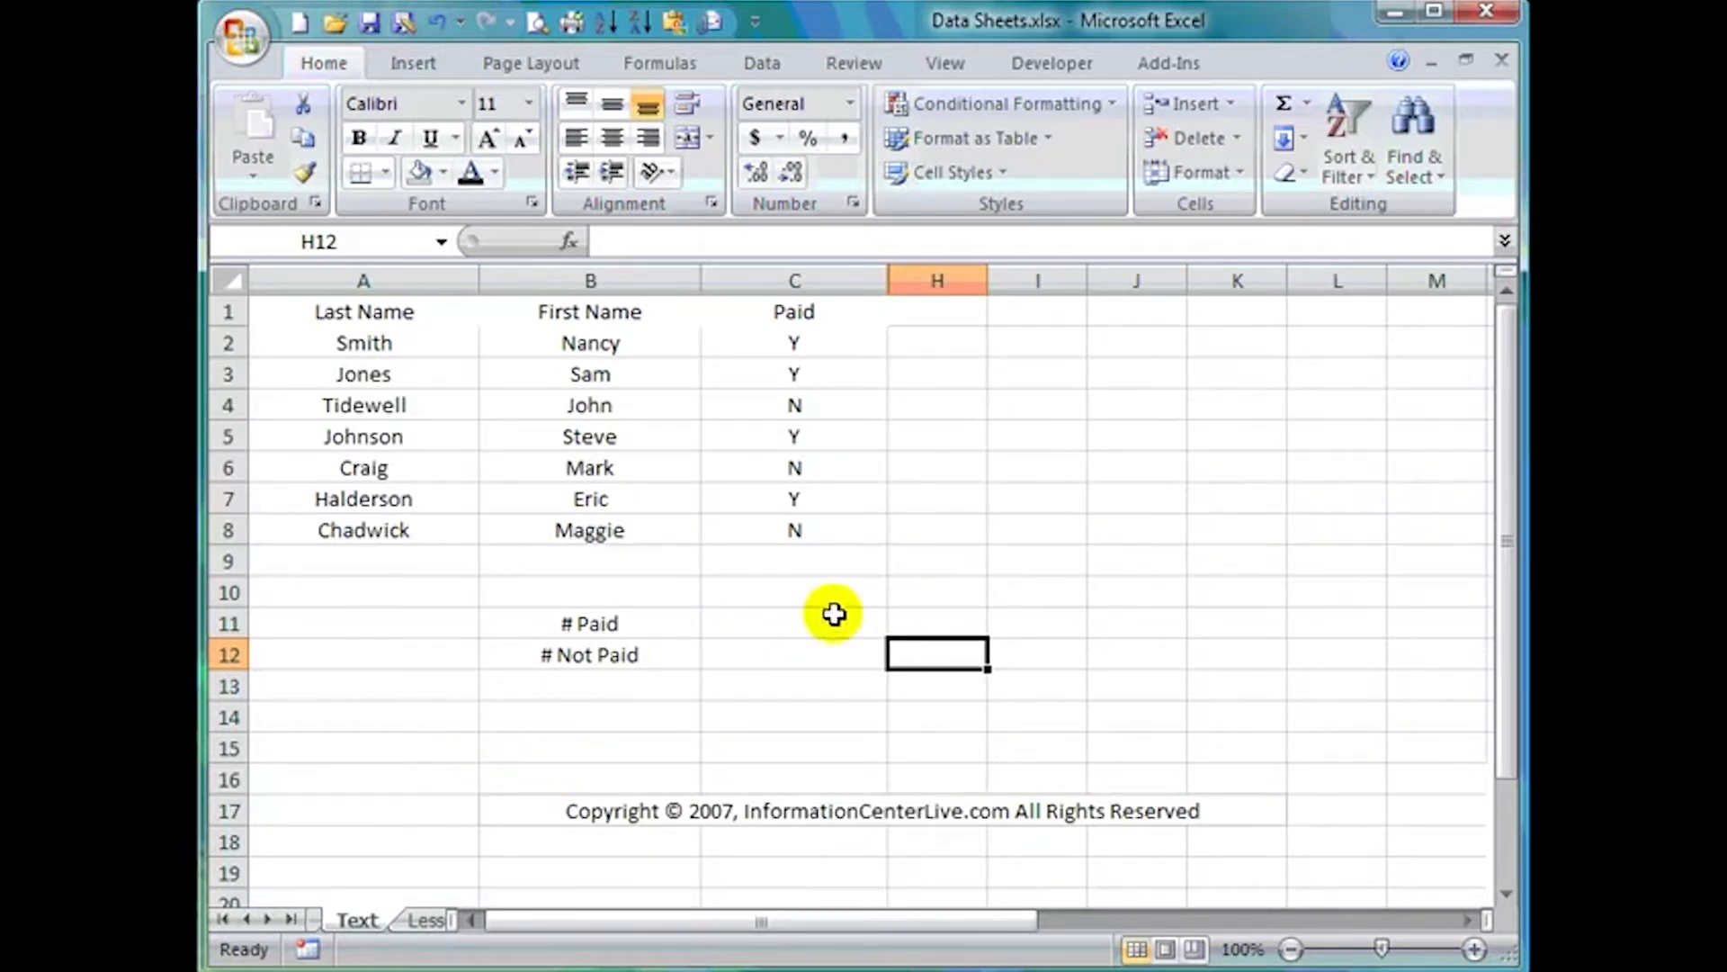
- Examine the Y and N entries in C2:C8 of the Paid column and the empty # Paid result cell C11
click(788, 647)
click(779, 628)
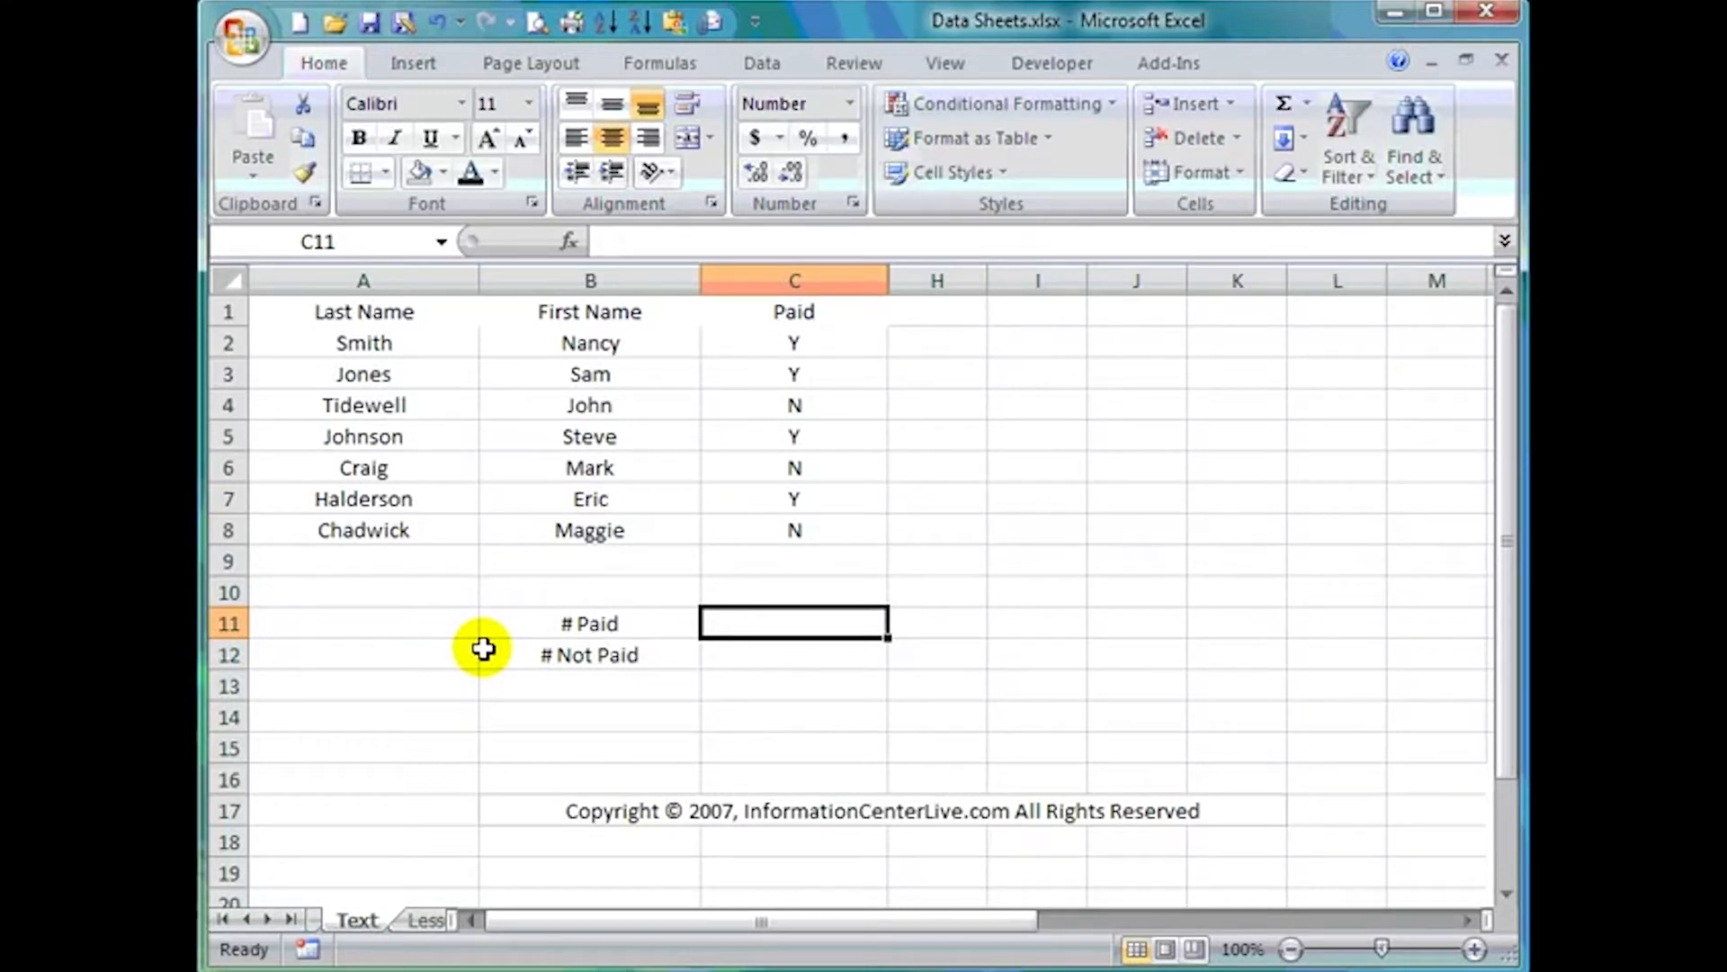
click(836, 567)
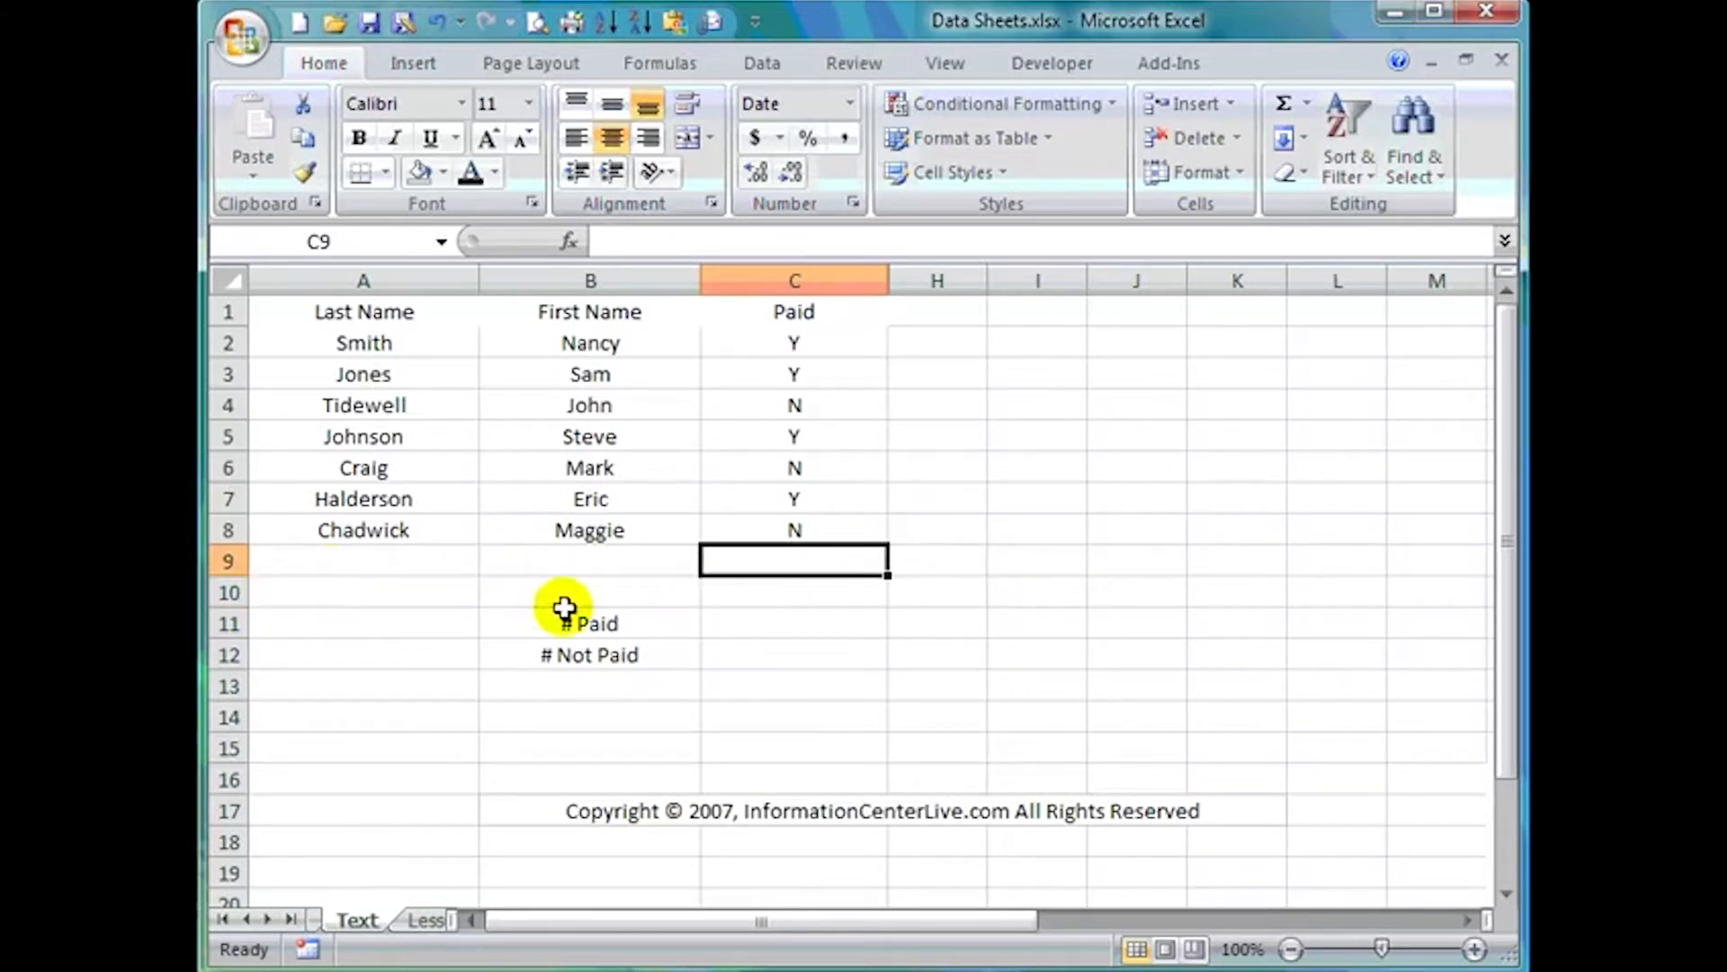
click(864, 345)
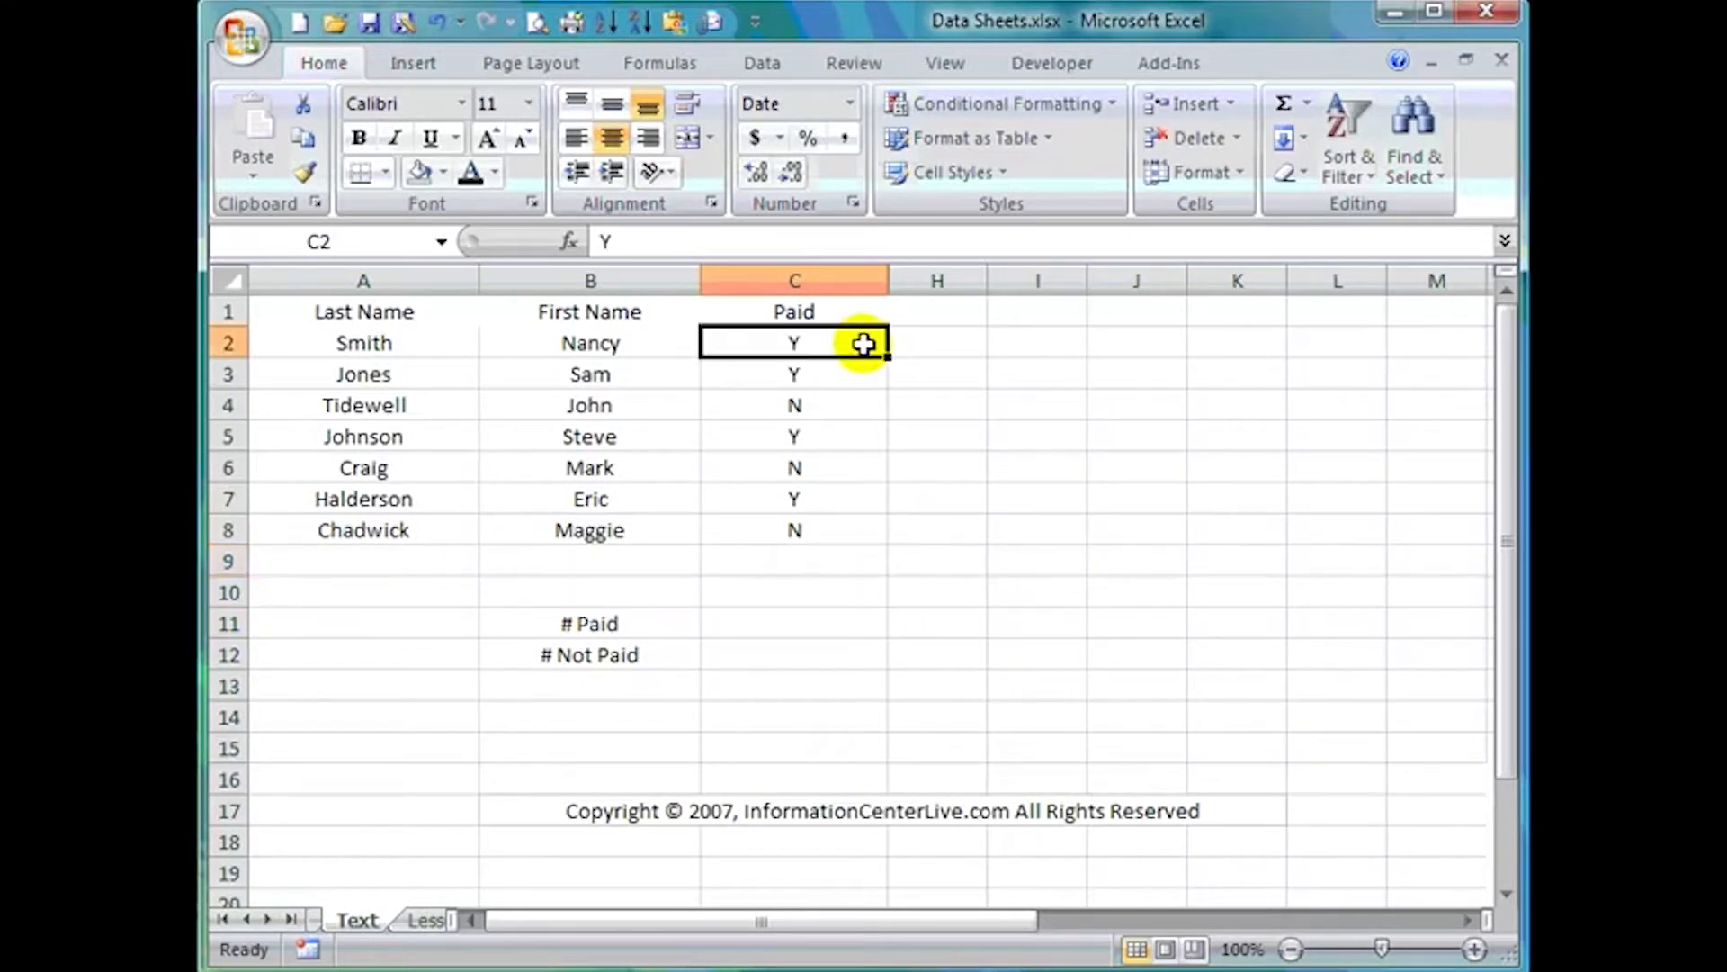
click(822, 376)
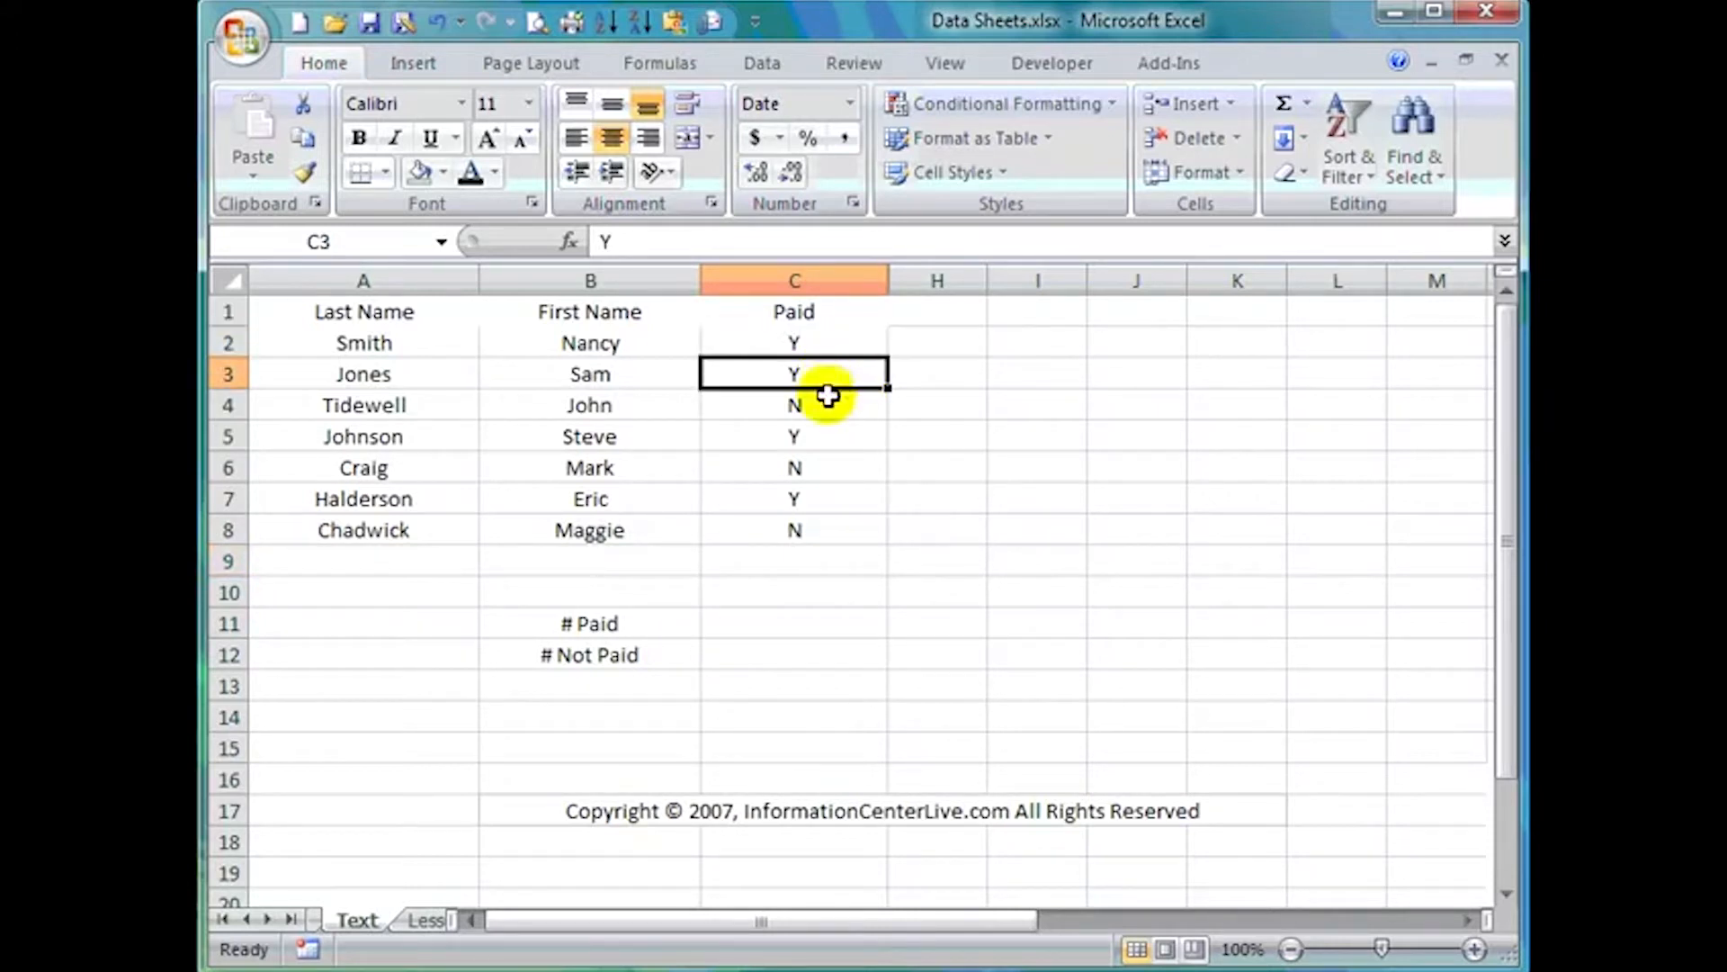
click(834, 407)
click(826, 440)
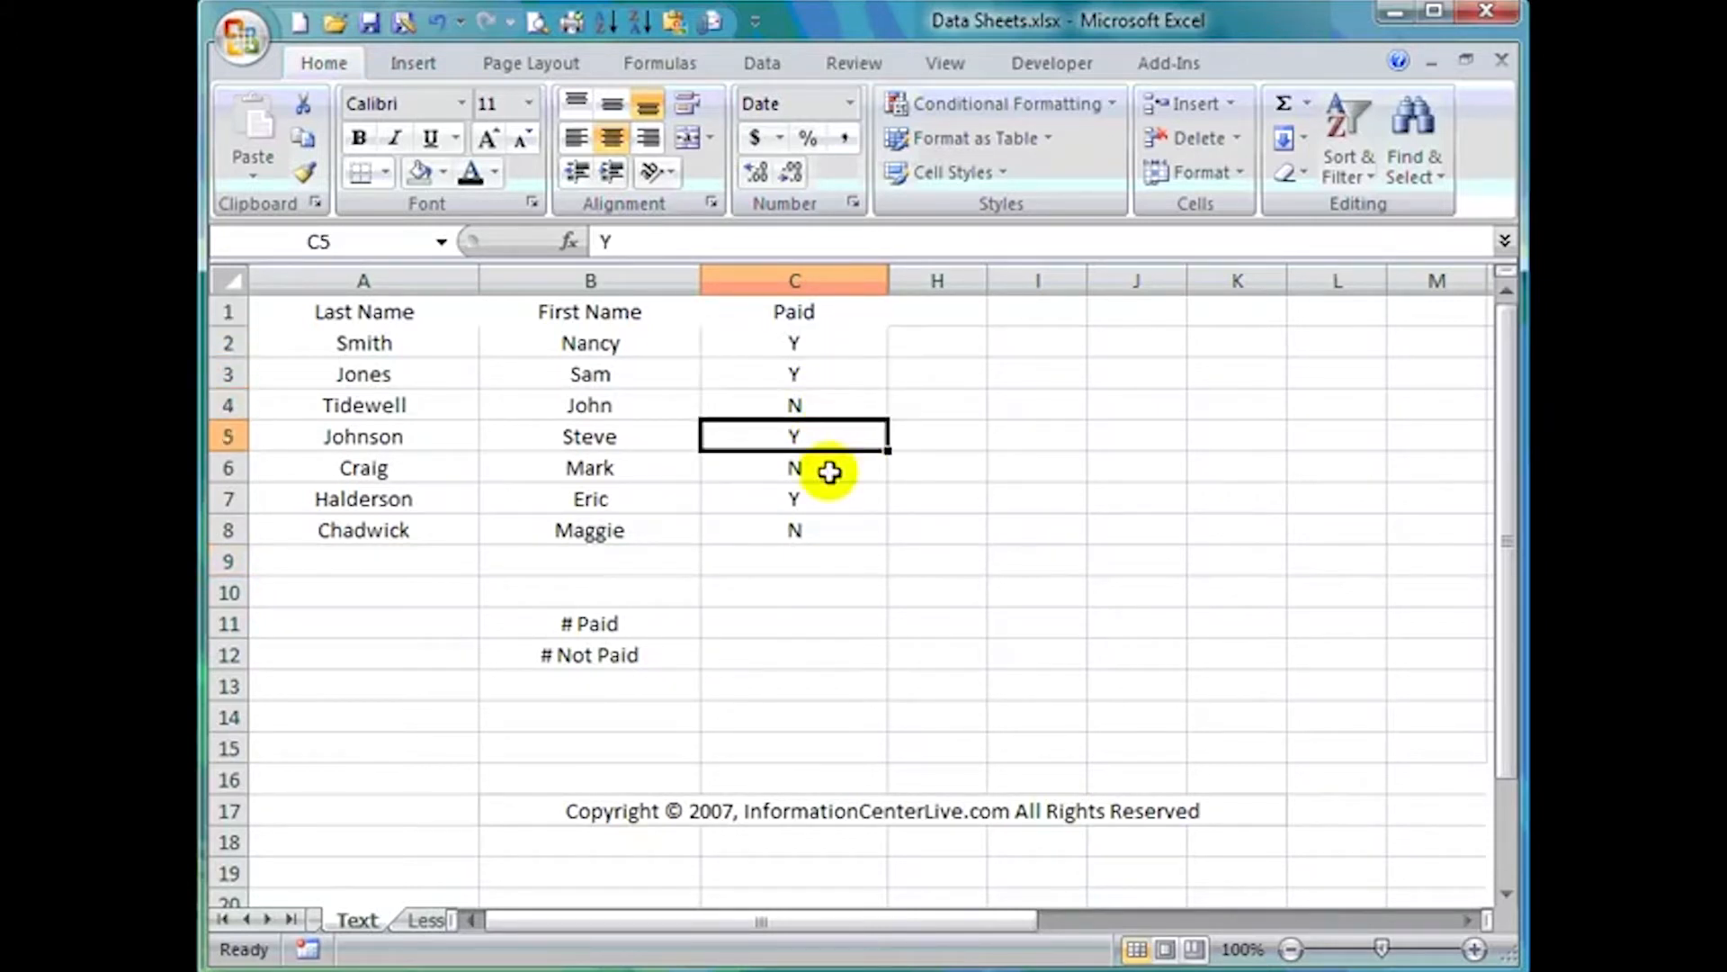
click(826, 471)
click(823, 502)
click(840, 531)
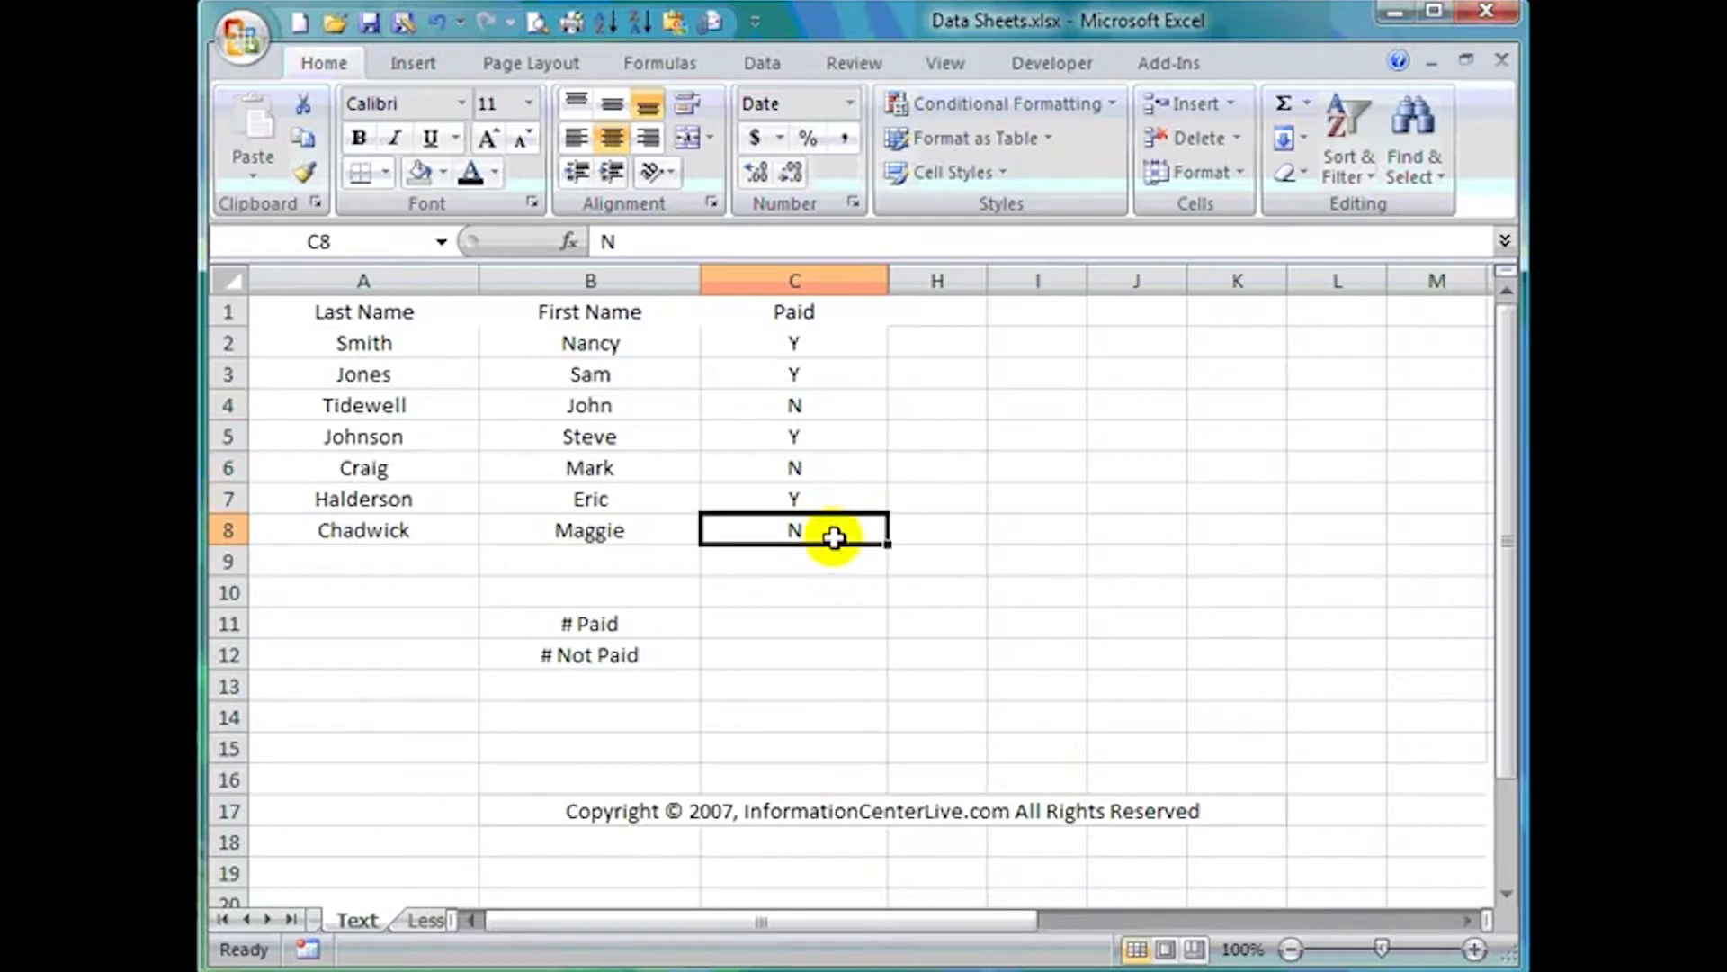
click(844, 345)
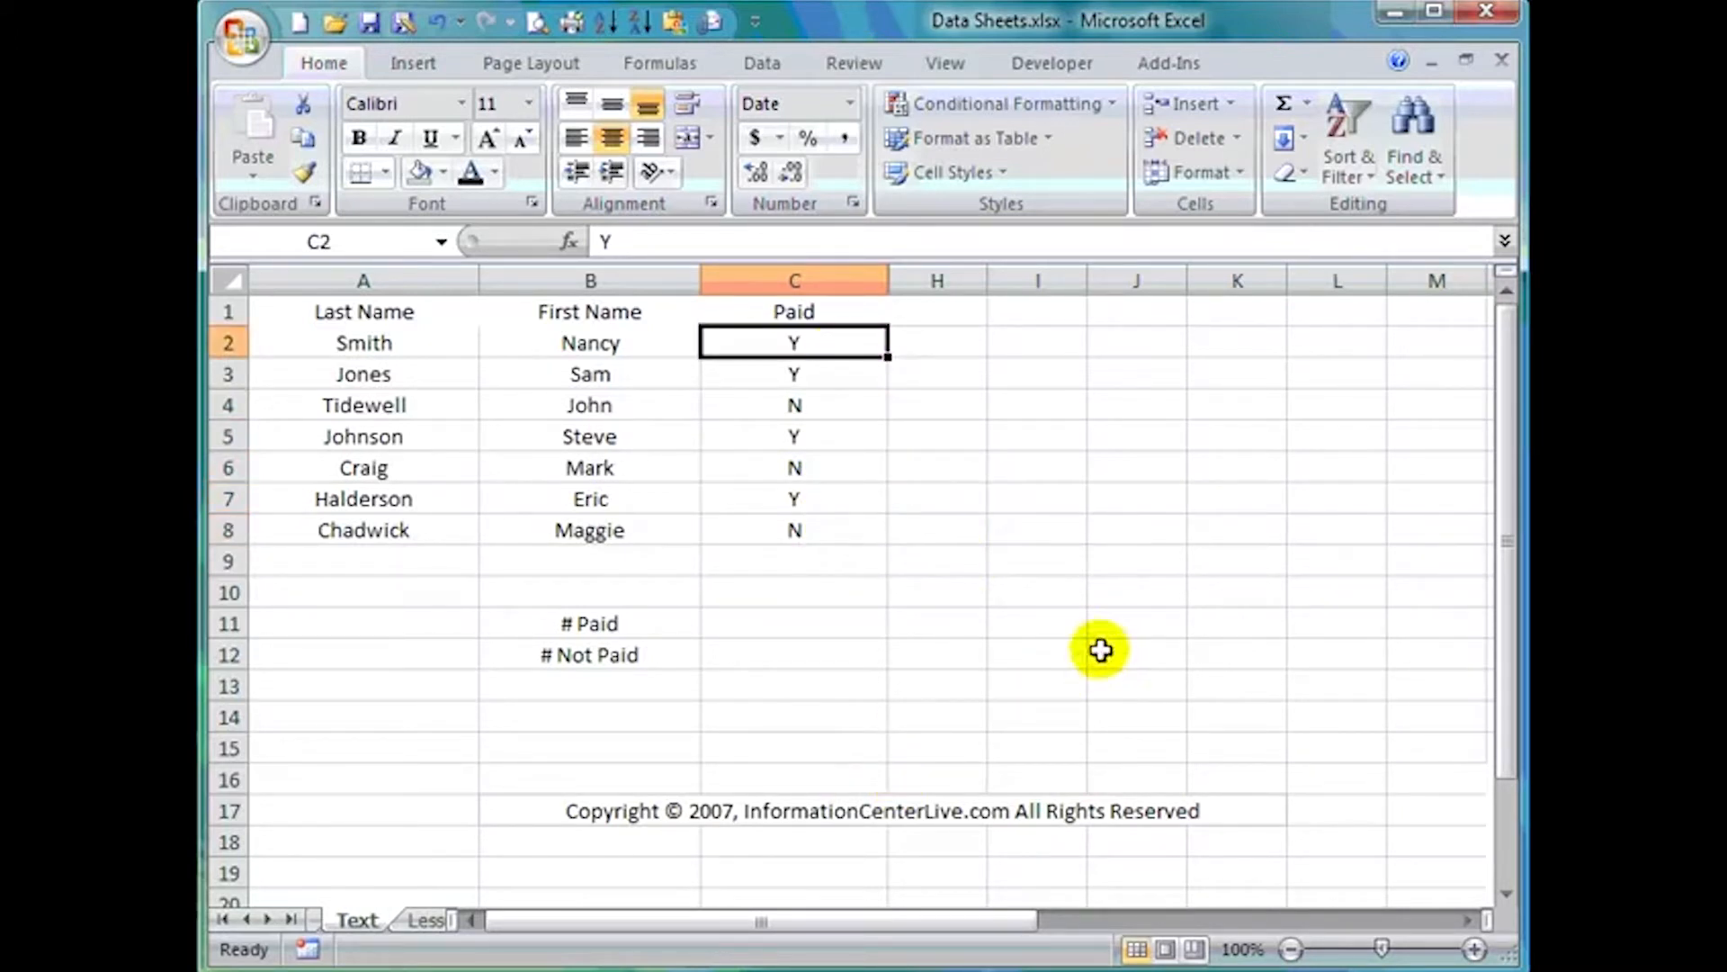
click(835, 381)
click(836, 425)
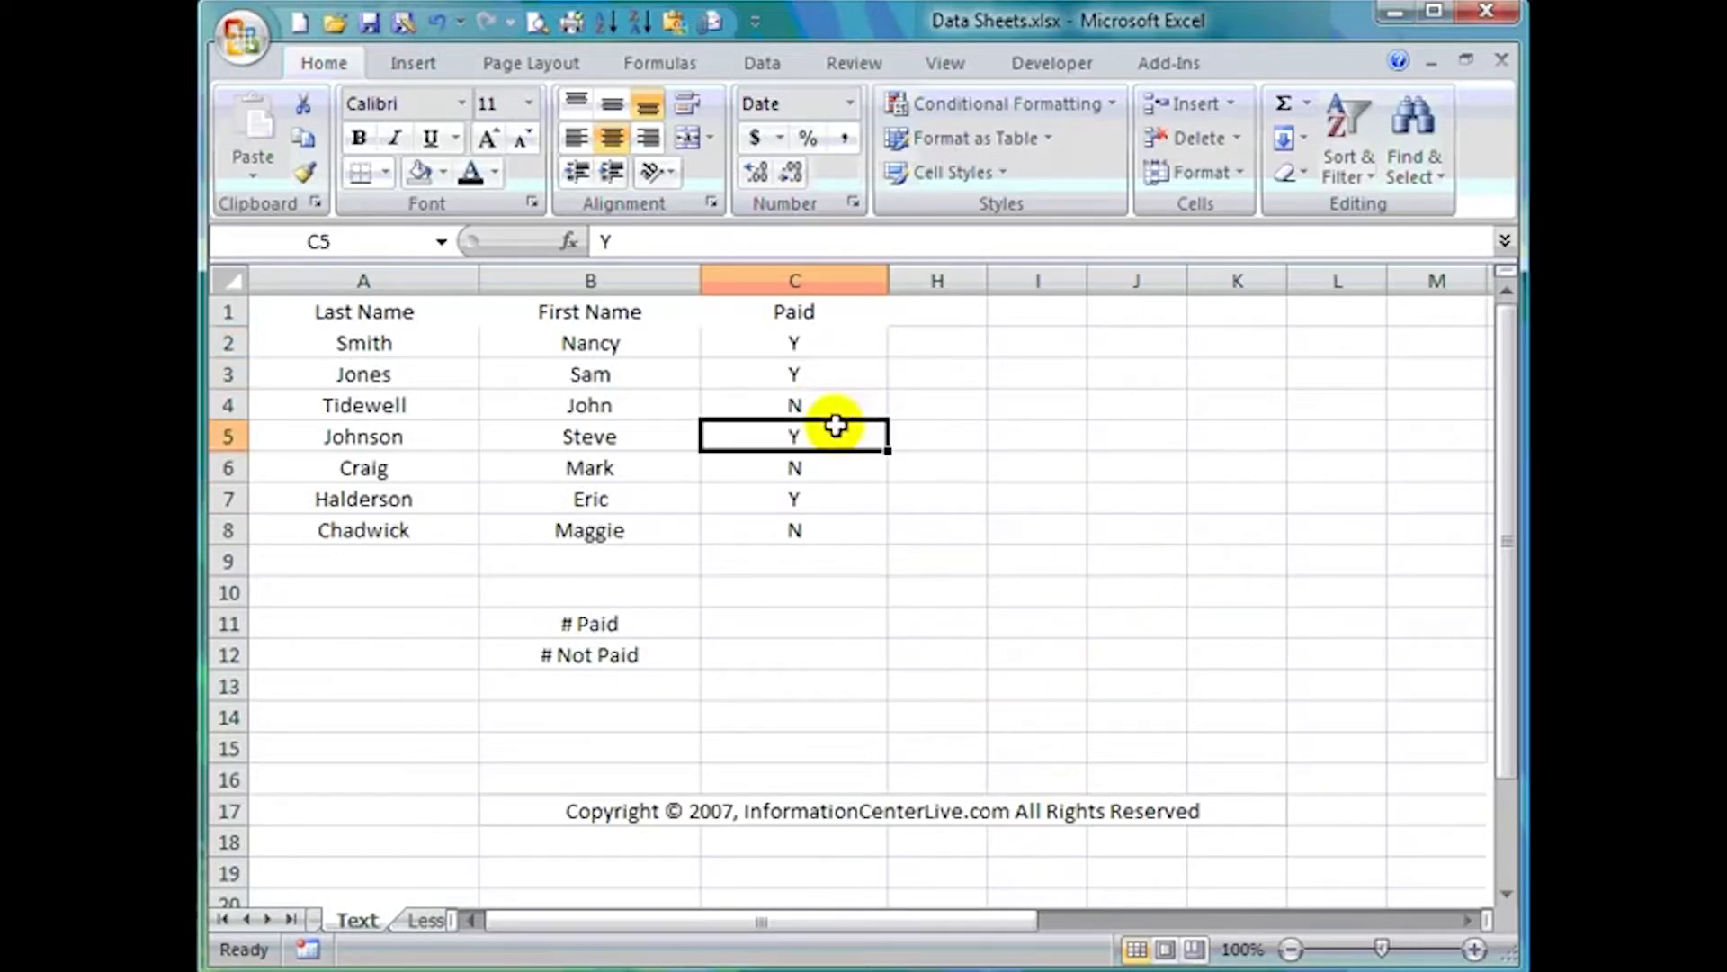
click(837, 497)
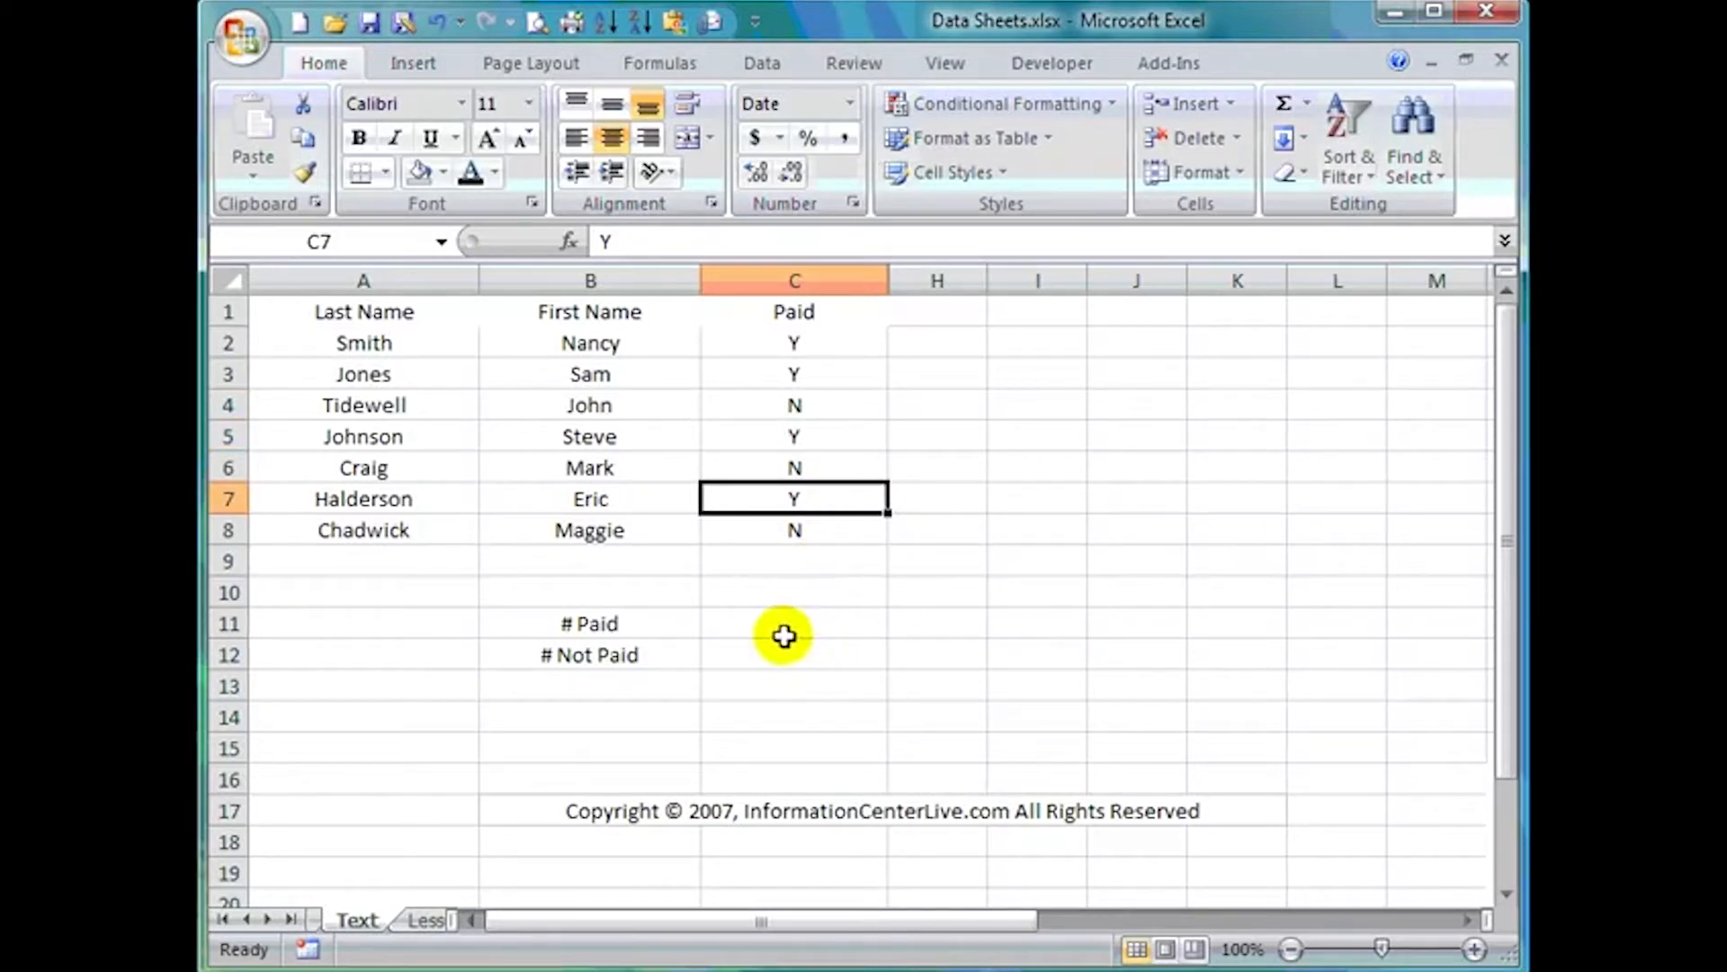
click(812, 620)
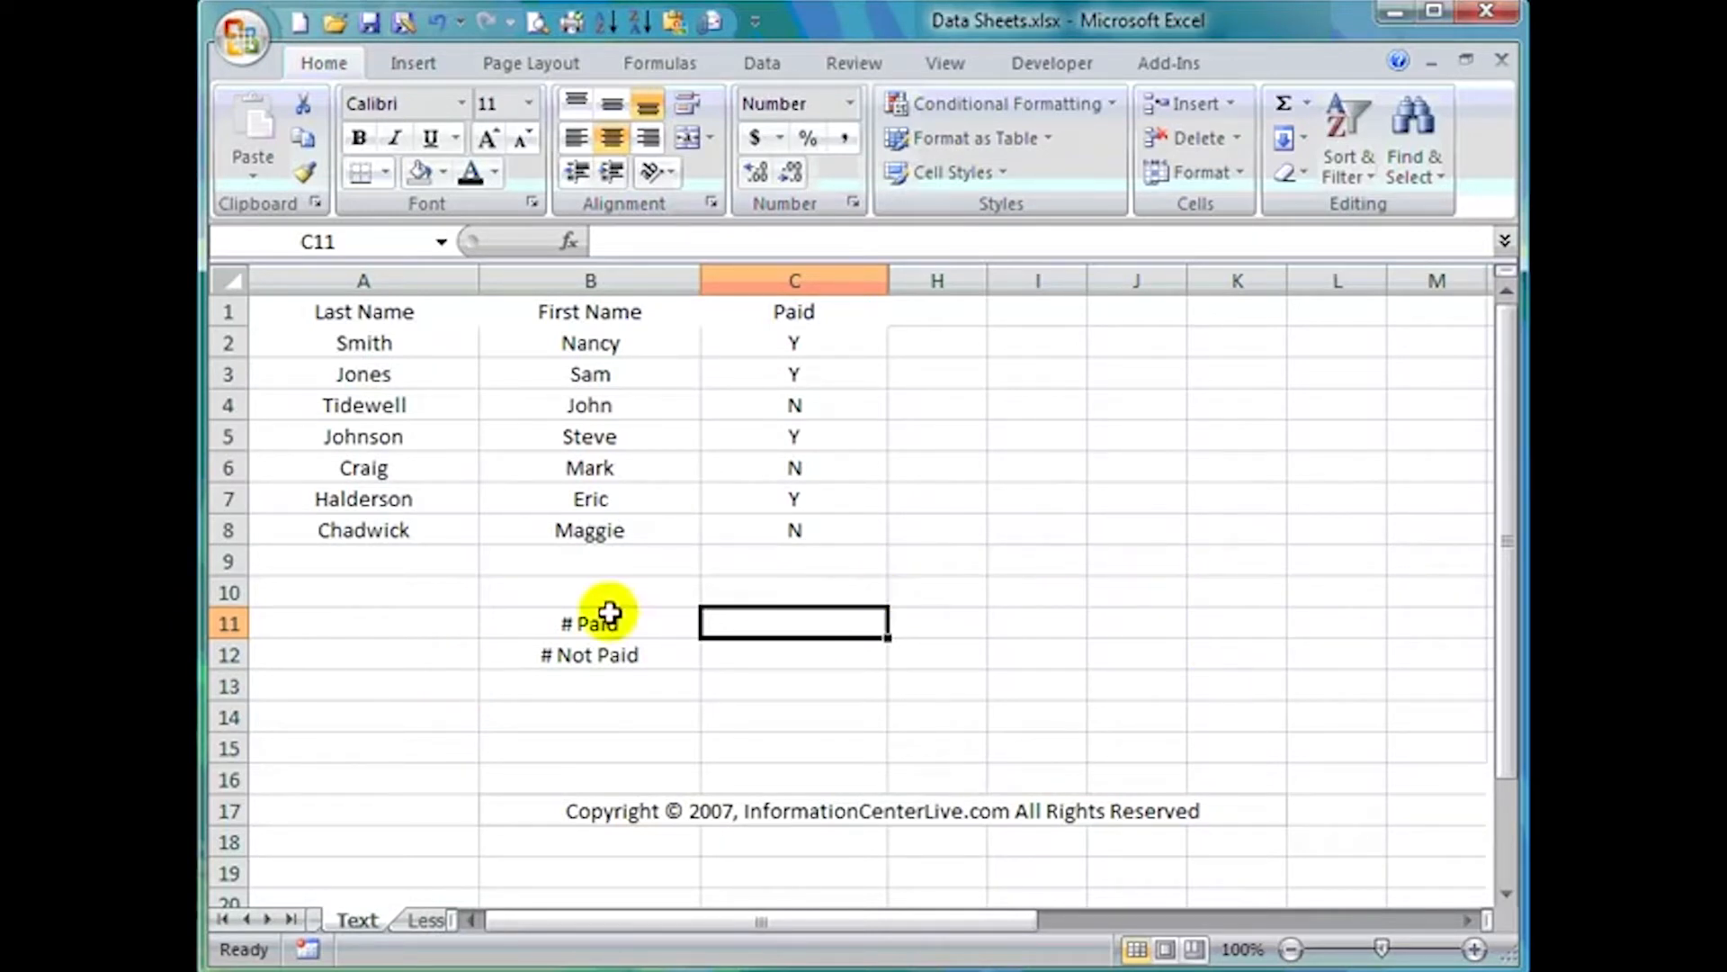
- Enter the summary labels "# Paid" in B11 and "# Not Paid" in B12
click(512, 619)
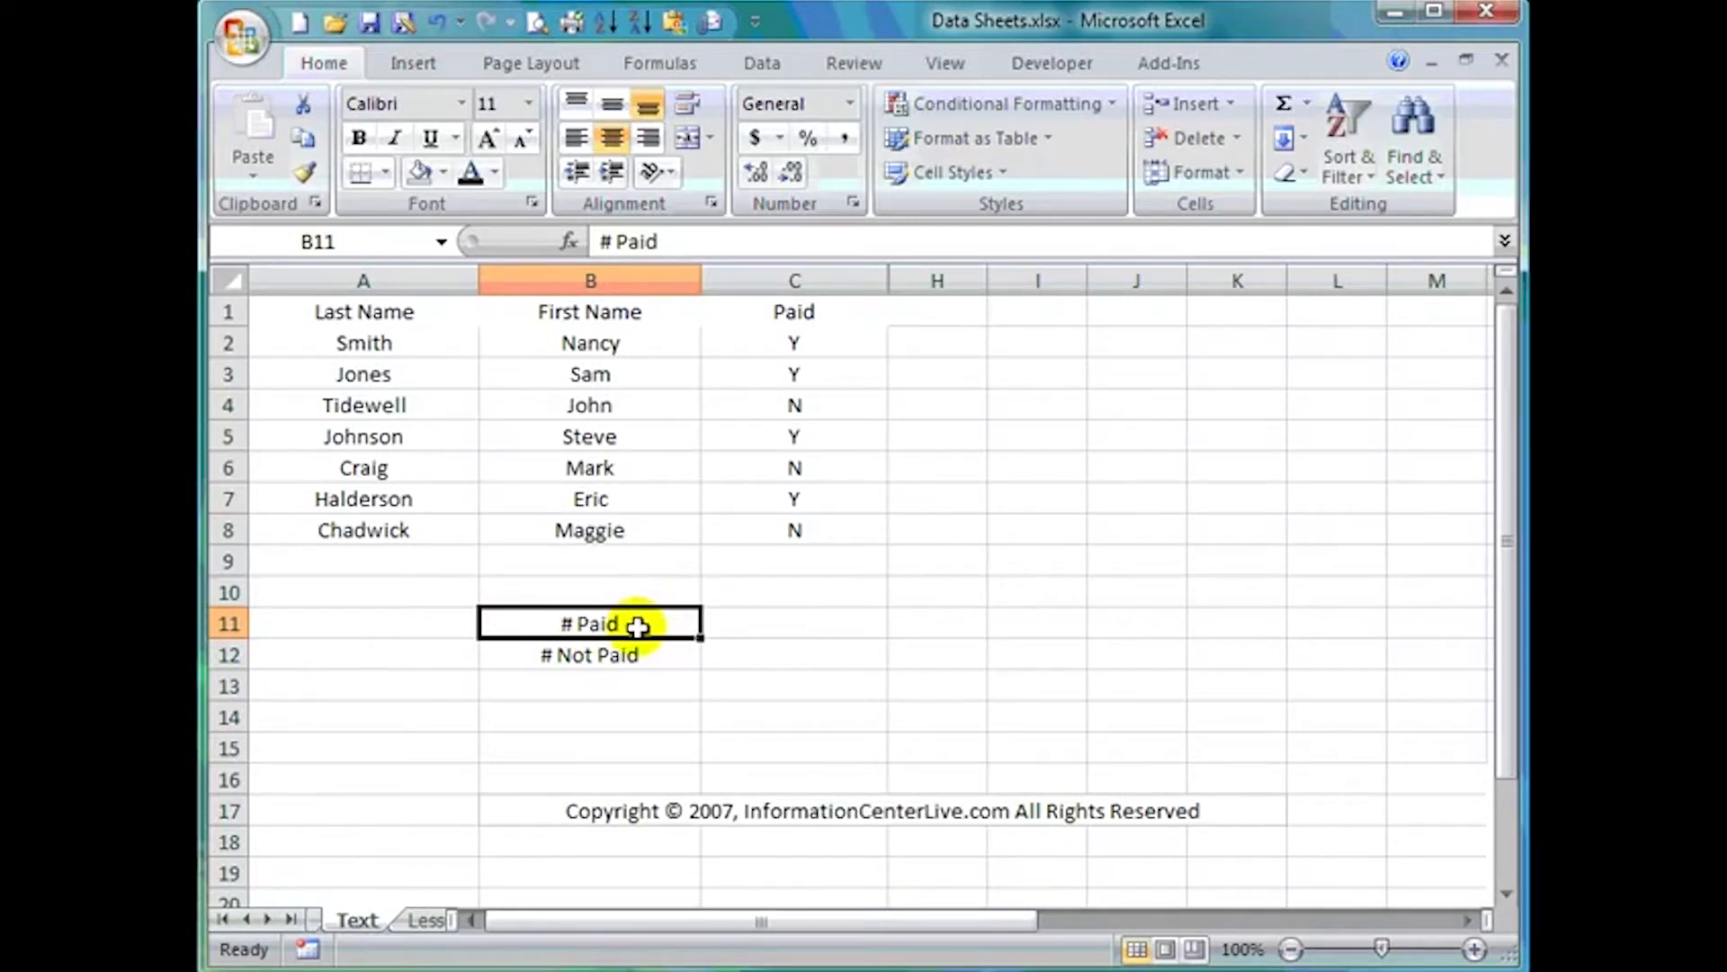
text(#)
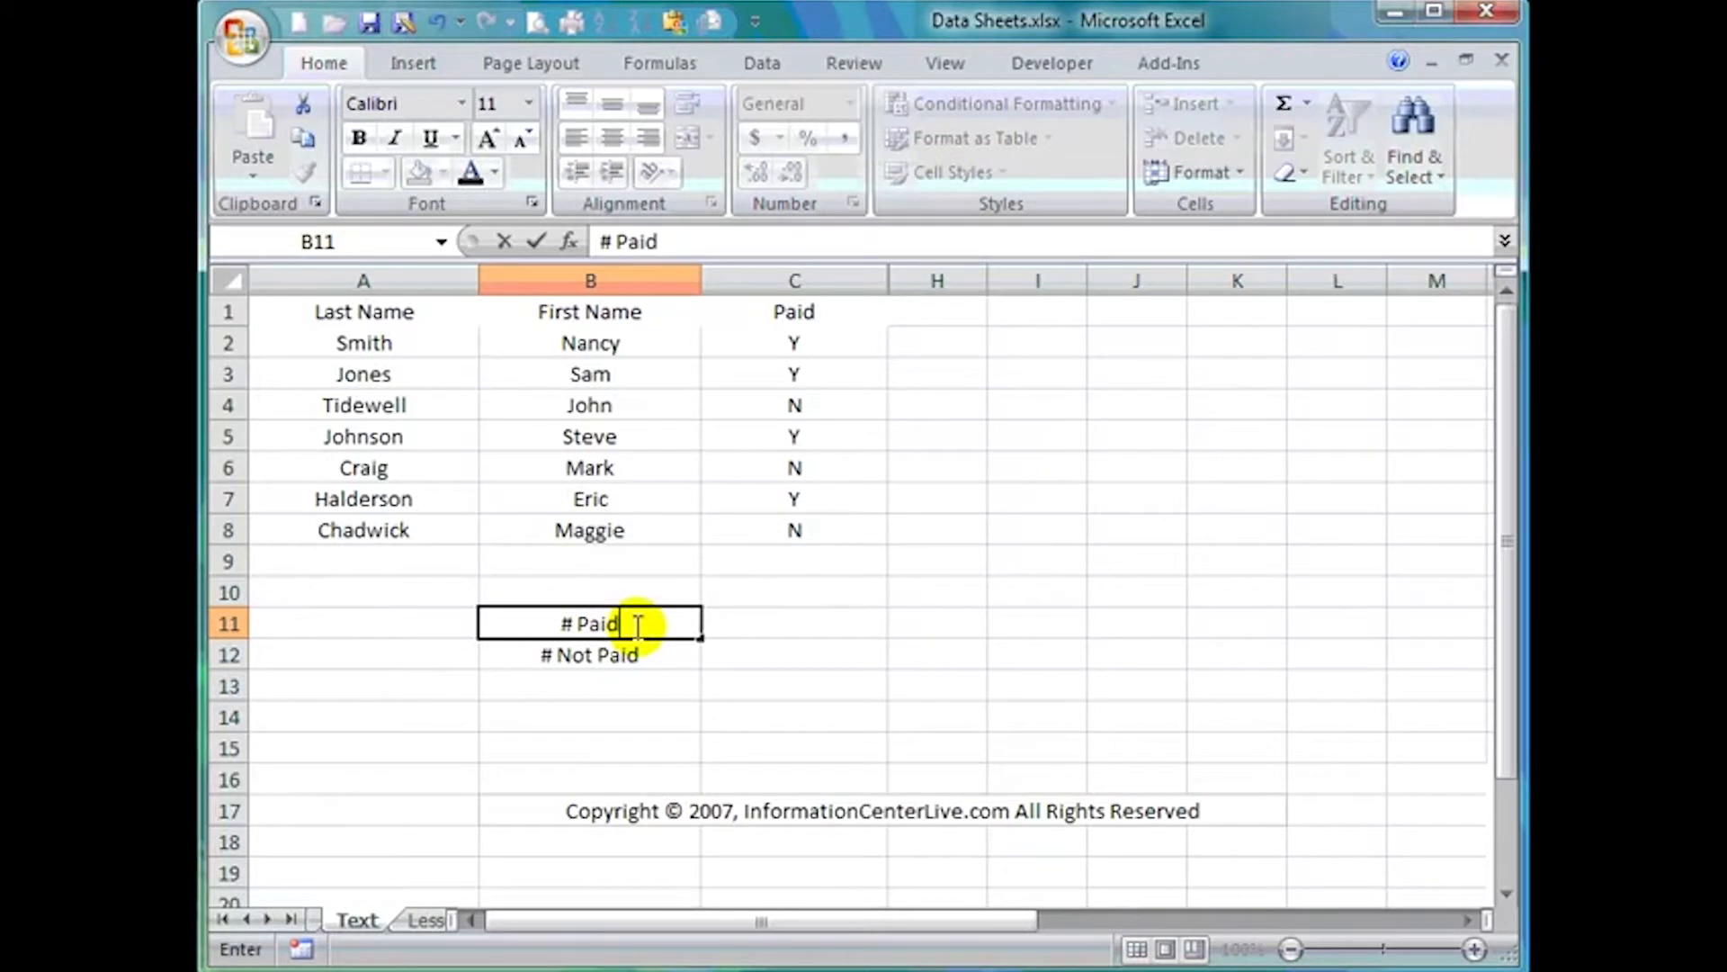
key(Return)
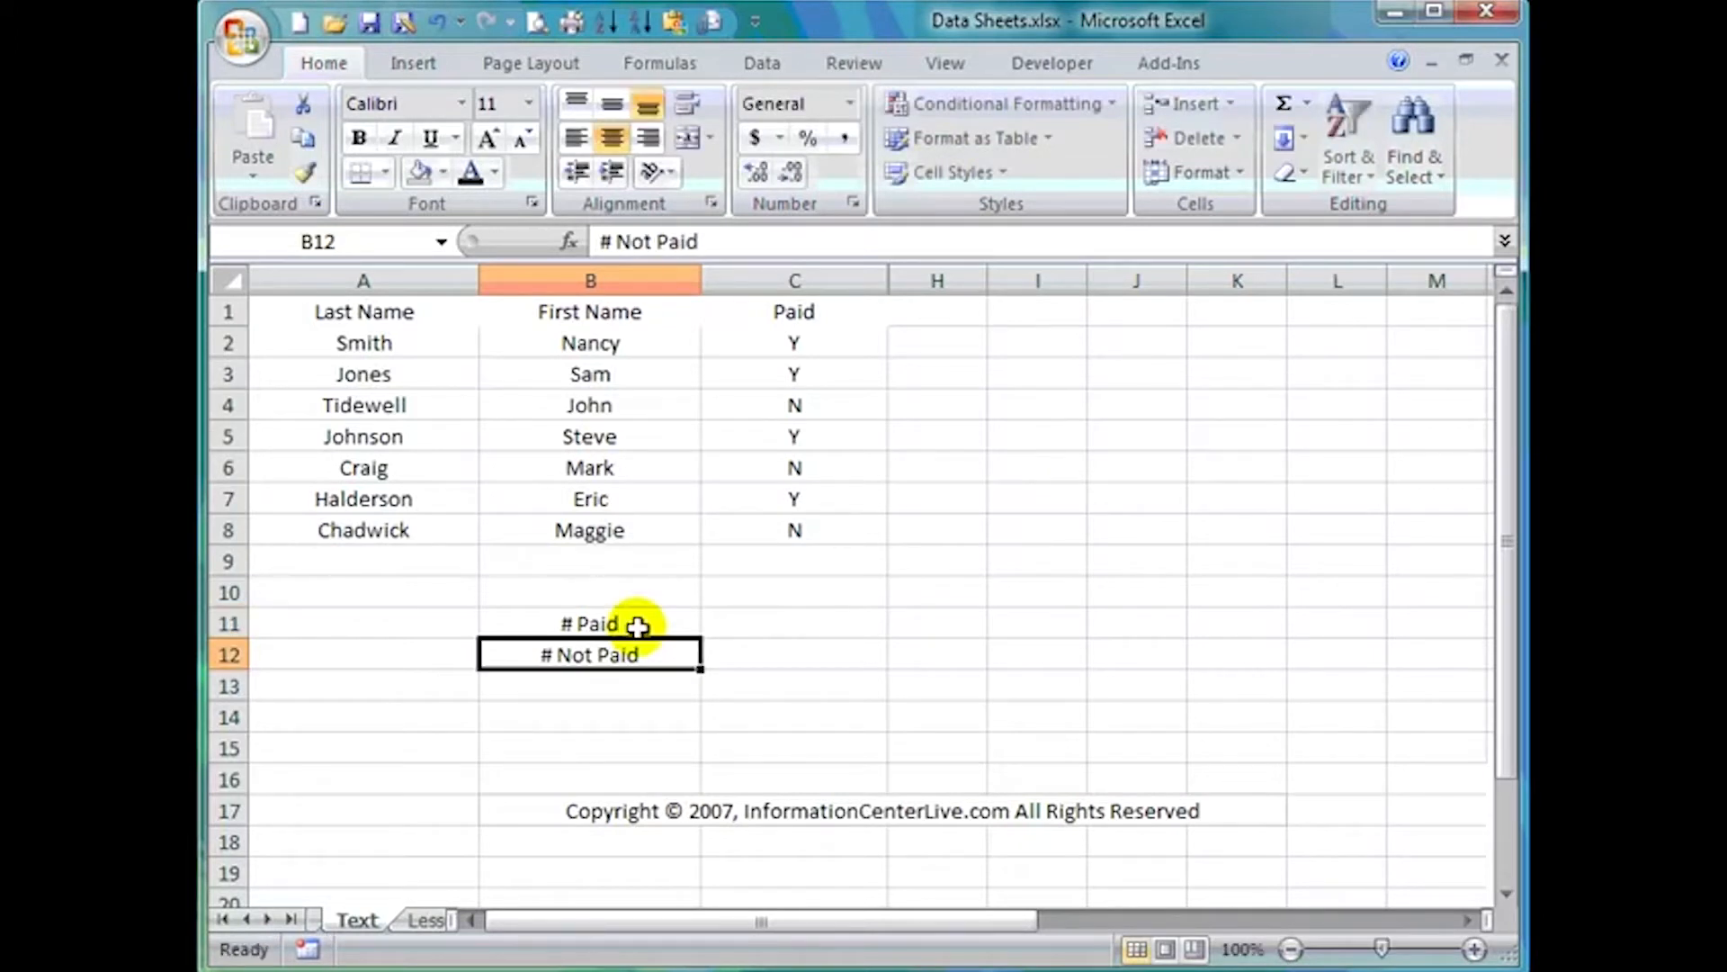
text(#)
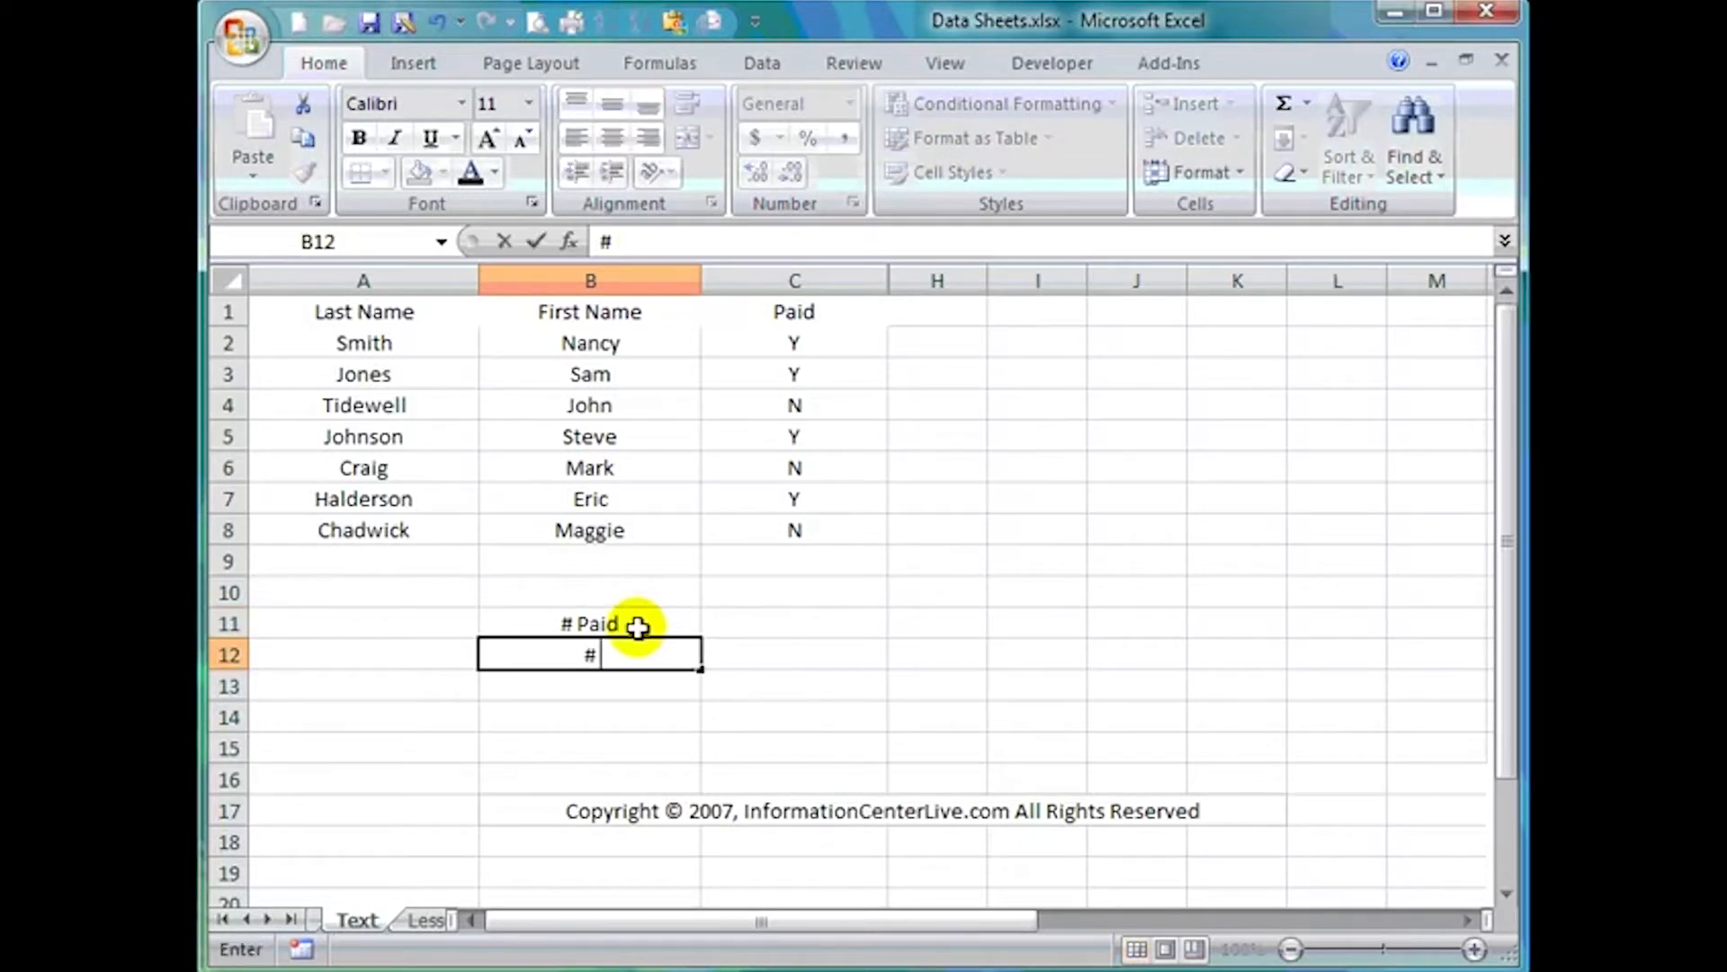
text( Not Paid)
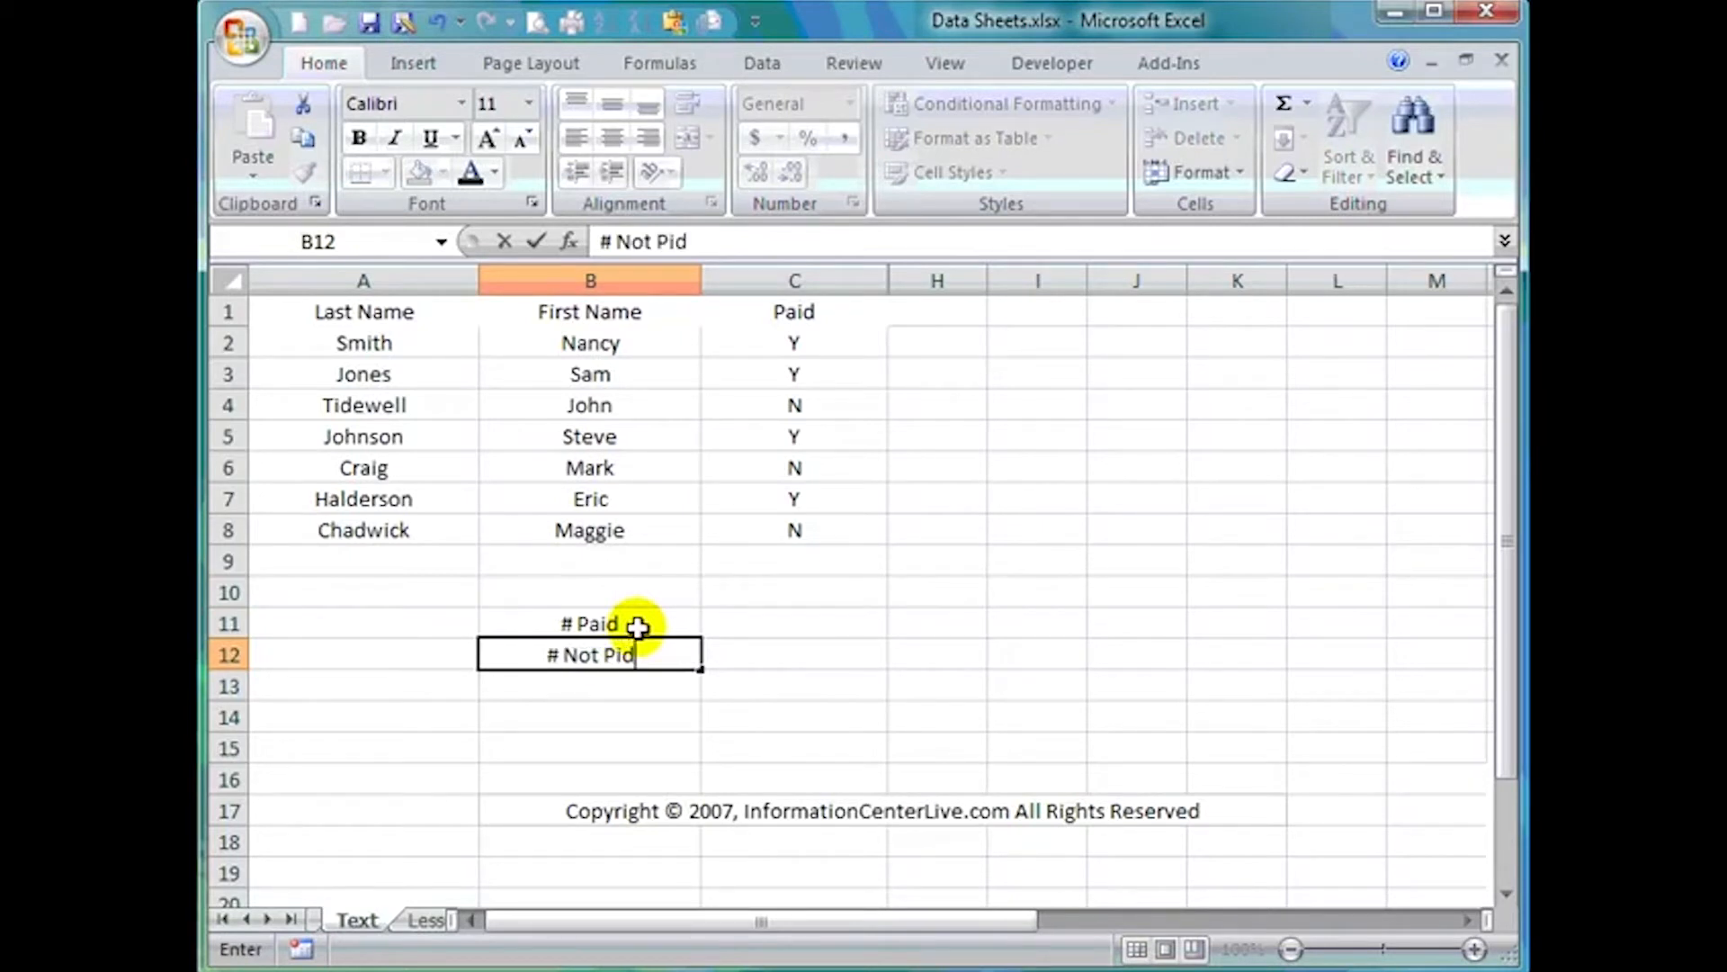
key(BackSpace)
key(BackSpace)
text(aid)
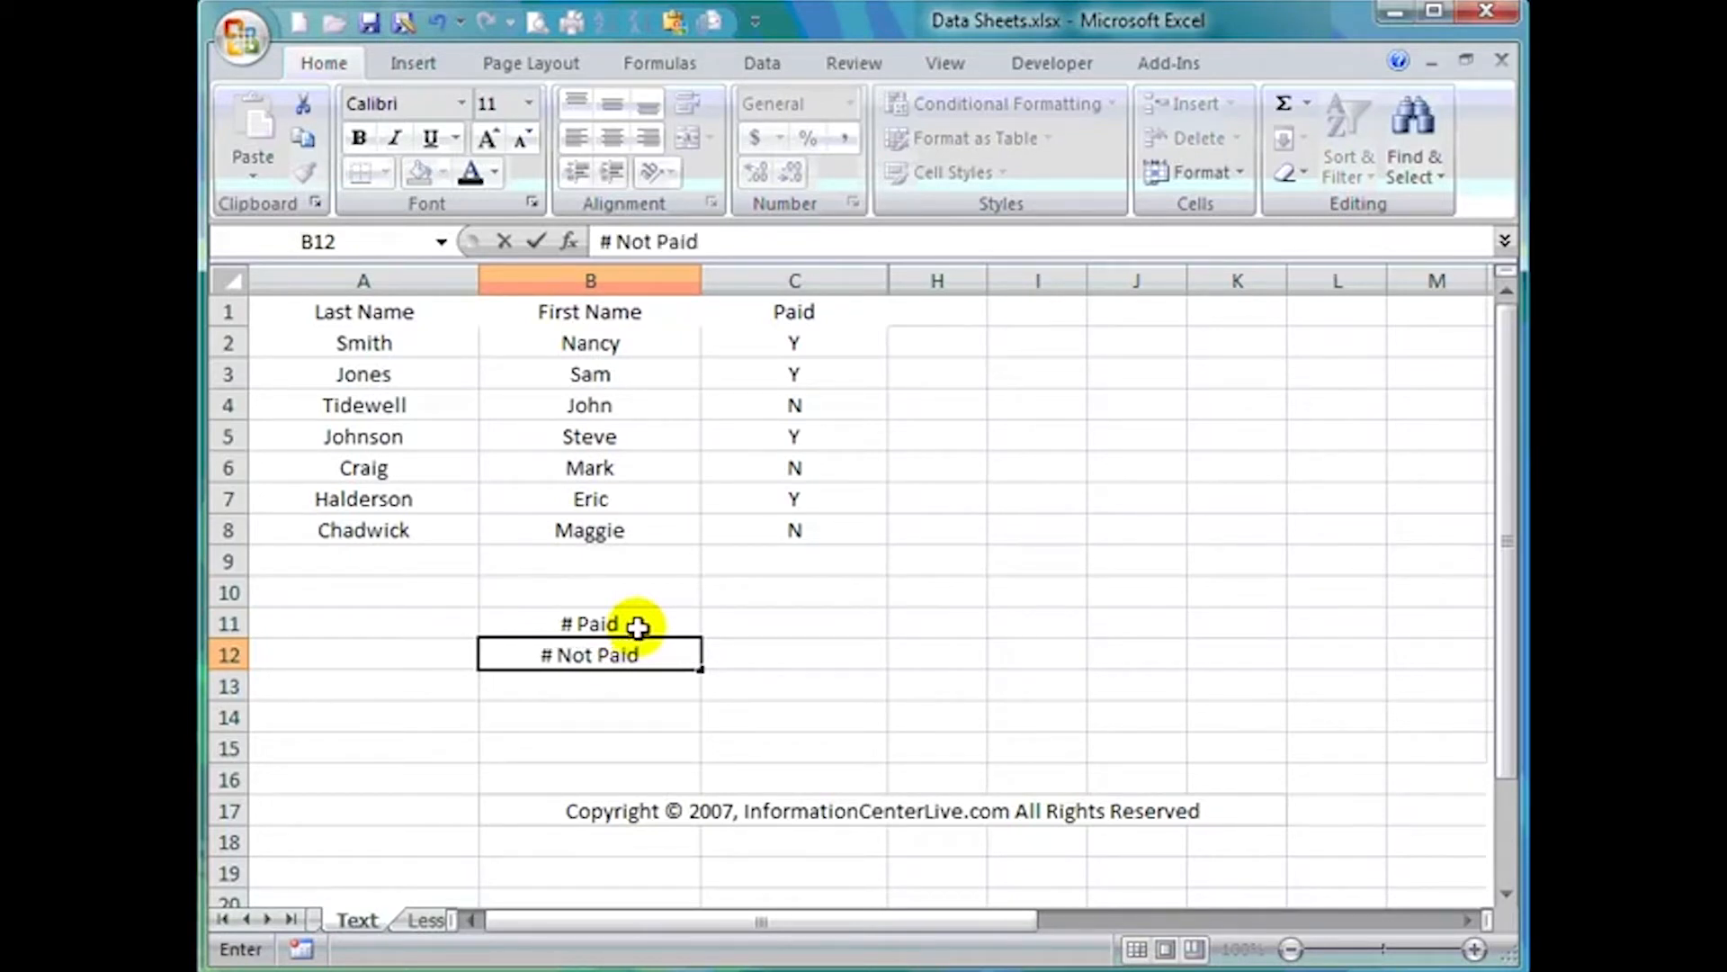
- Start a COUNTIF formula in C11 with the Paid entries C2:C8 as its range
click(792, 617)
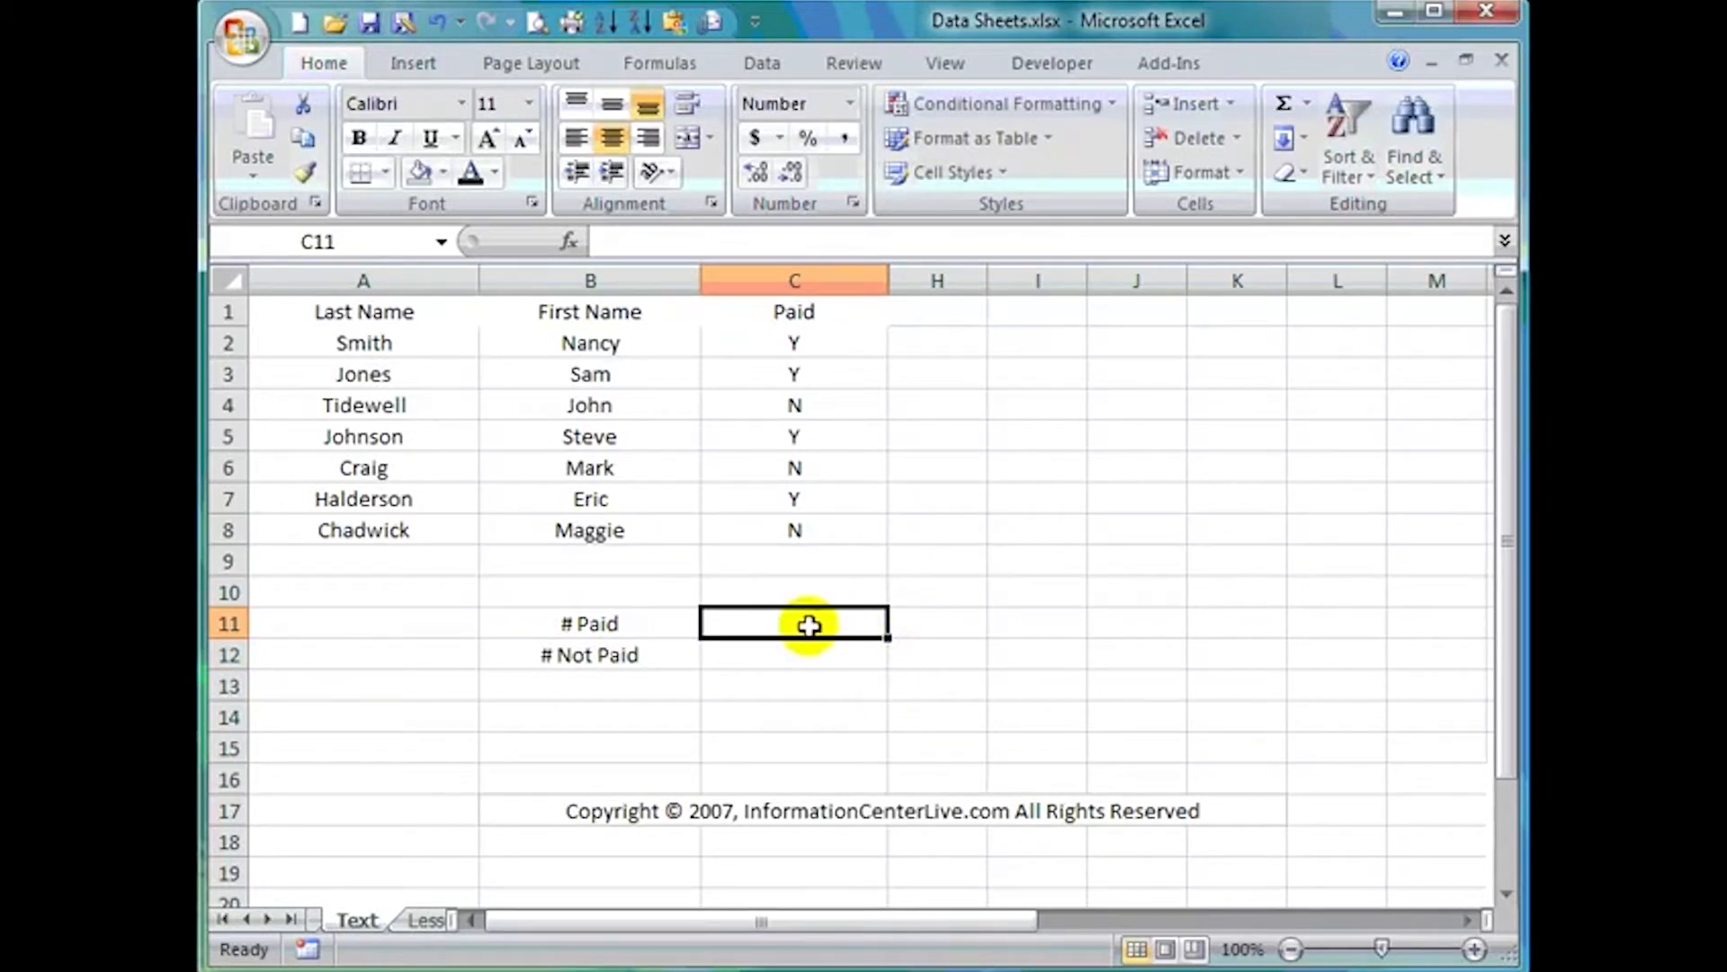
text(=)
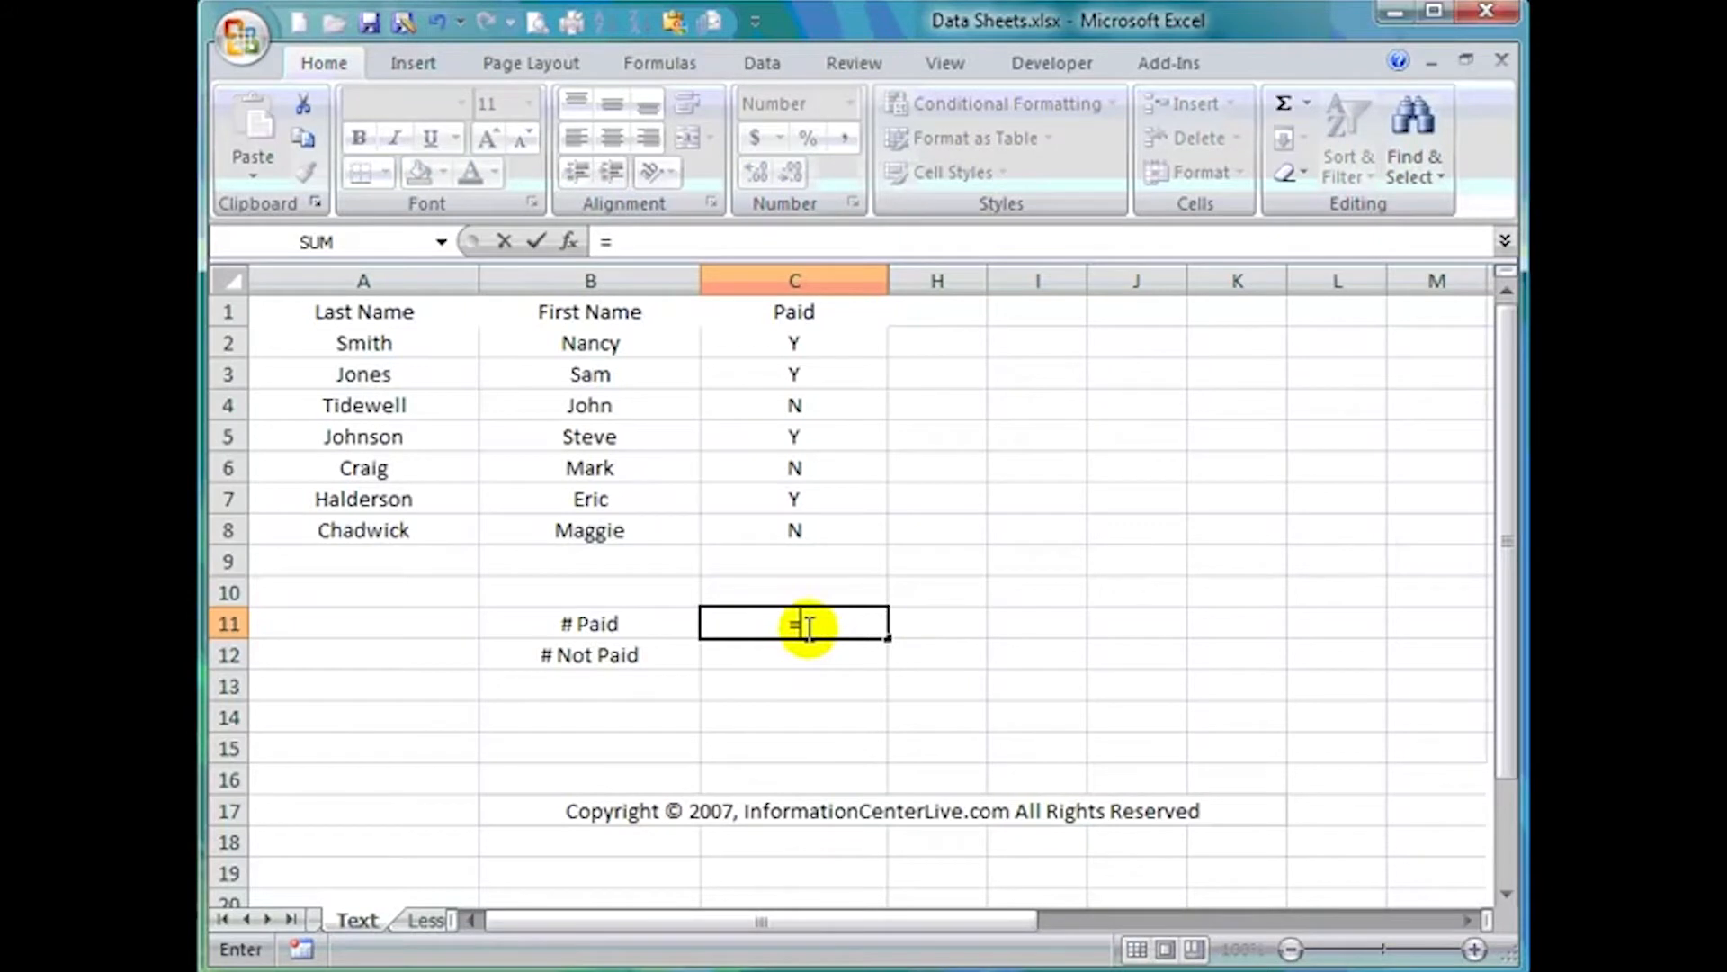
text(COUNTIOF)
key(BackSpace)
key(BackSpace)
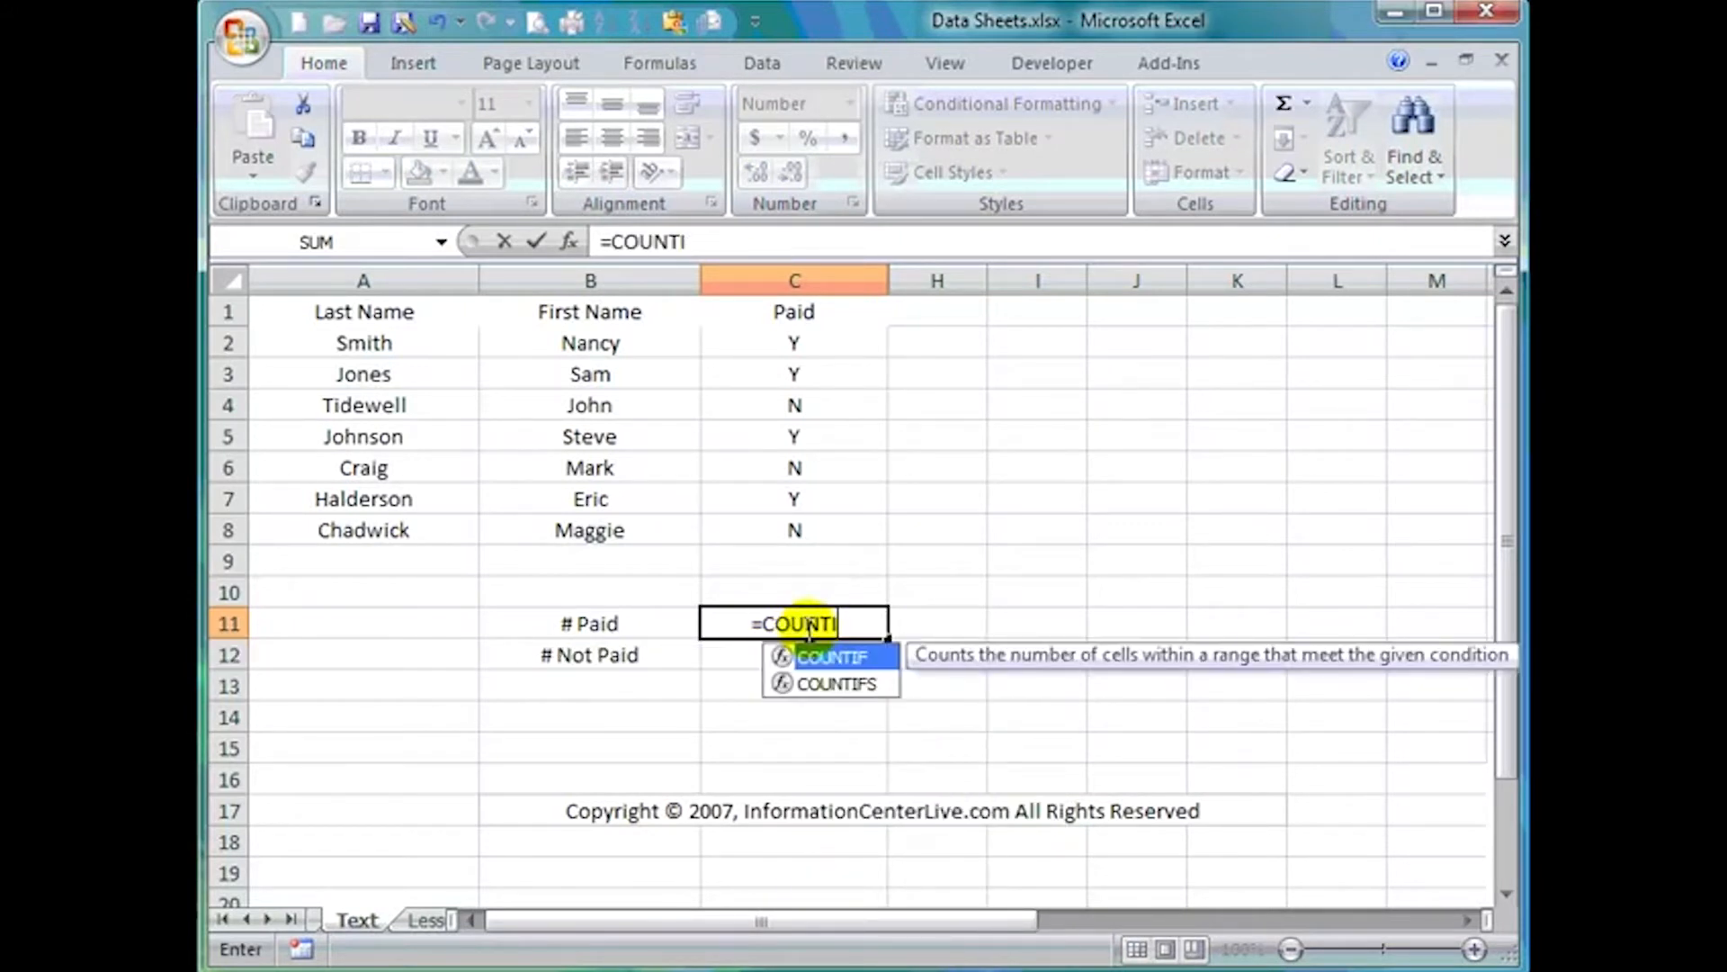
text(F)
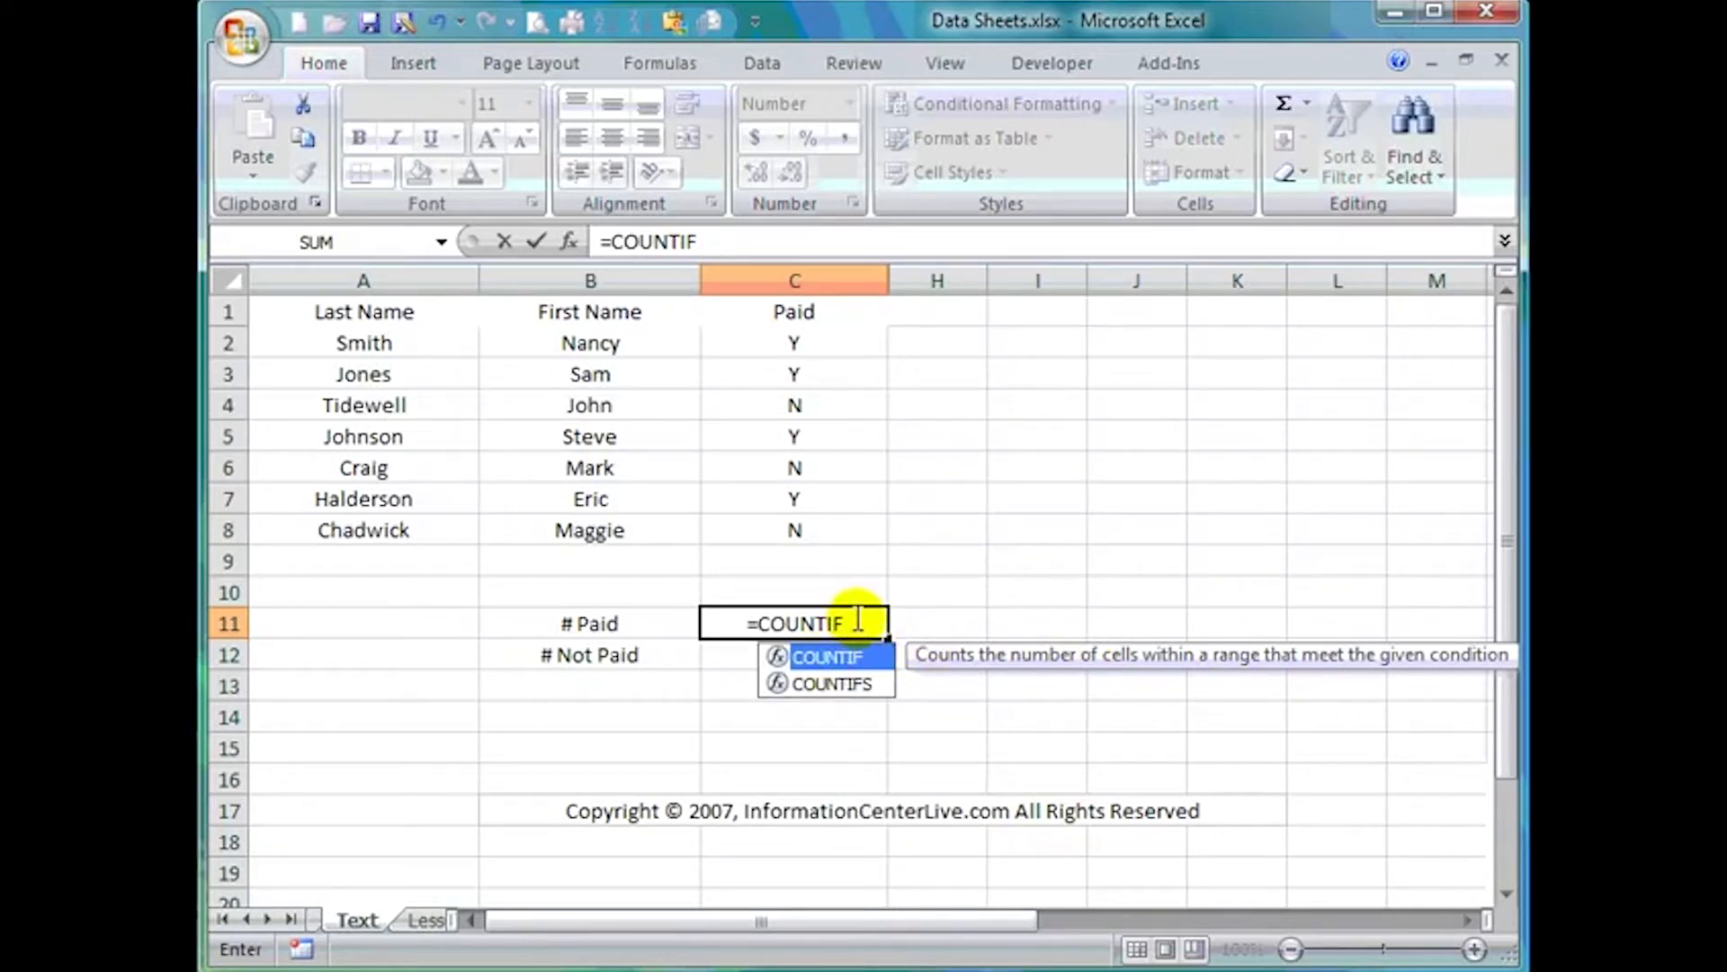
text(()
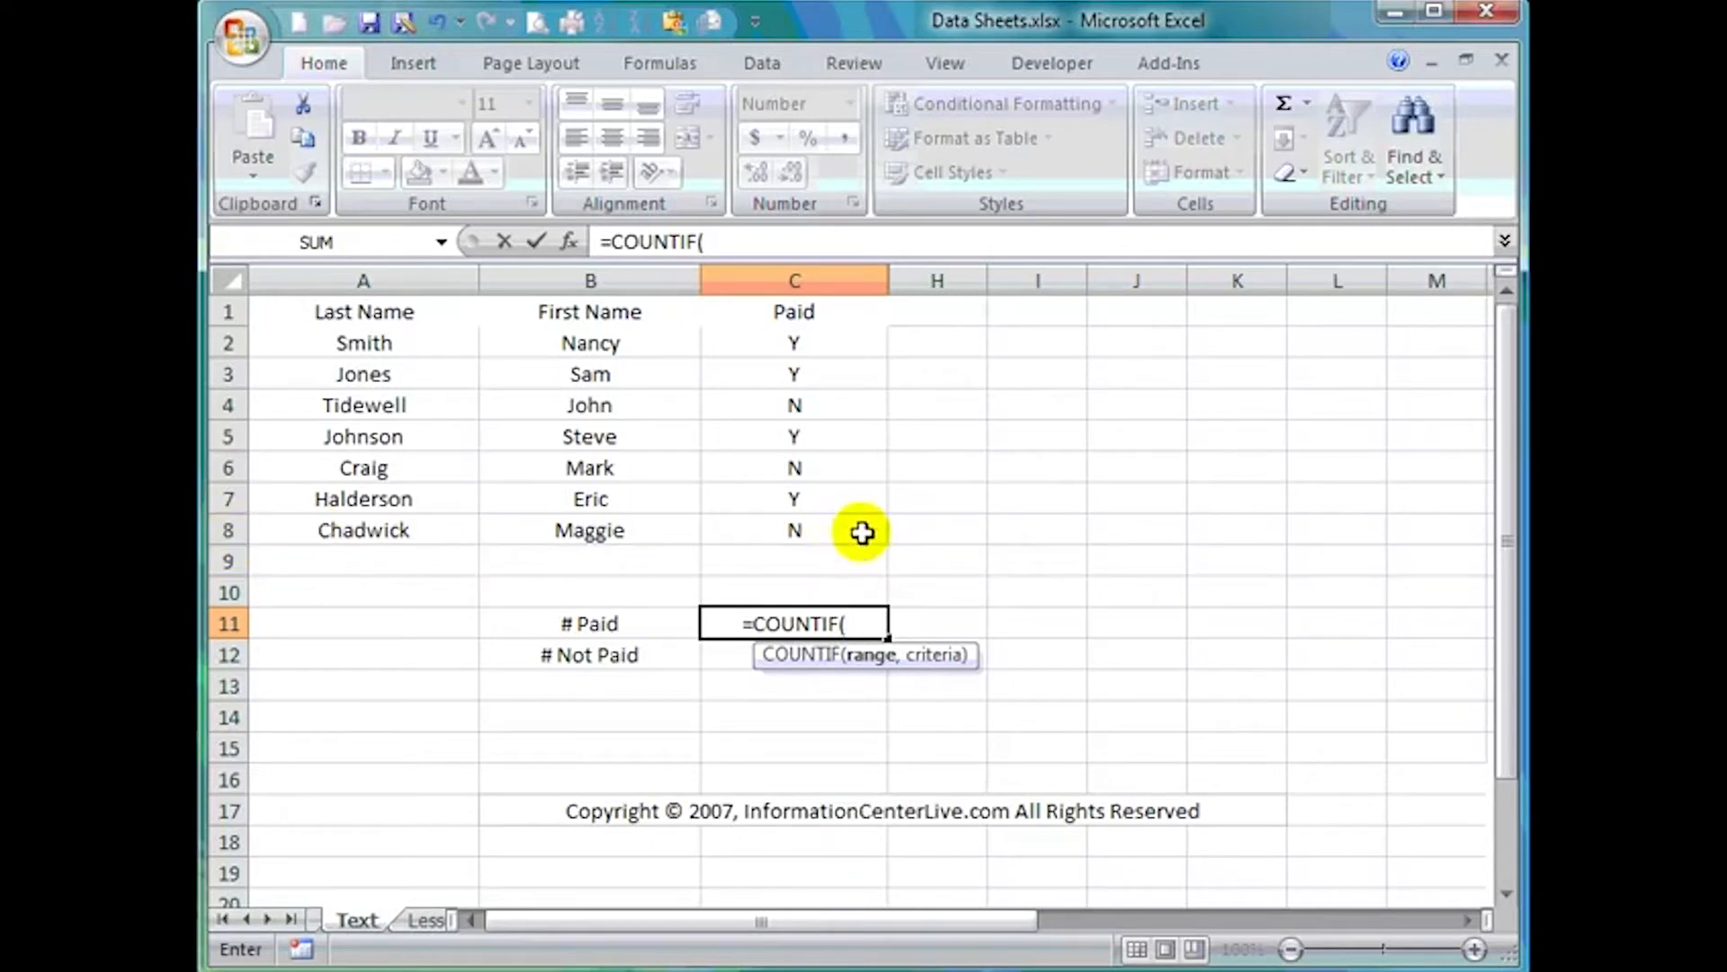
click(800, 345)
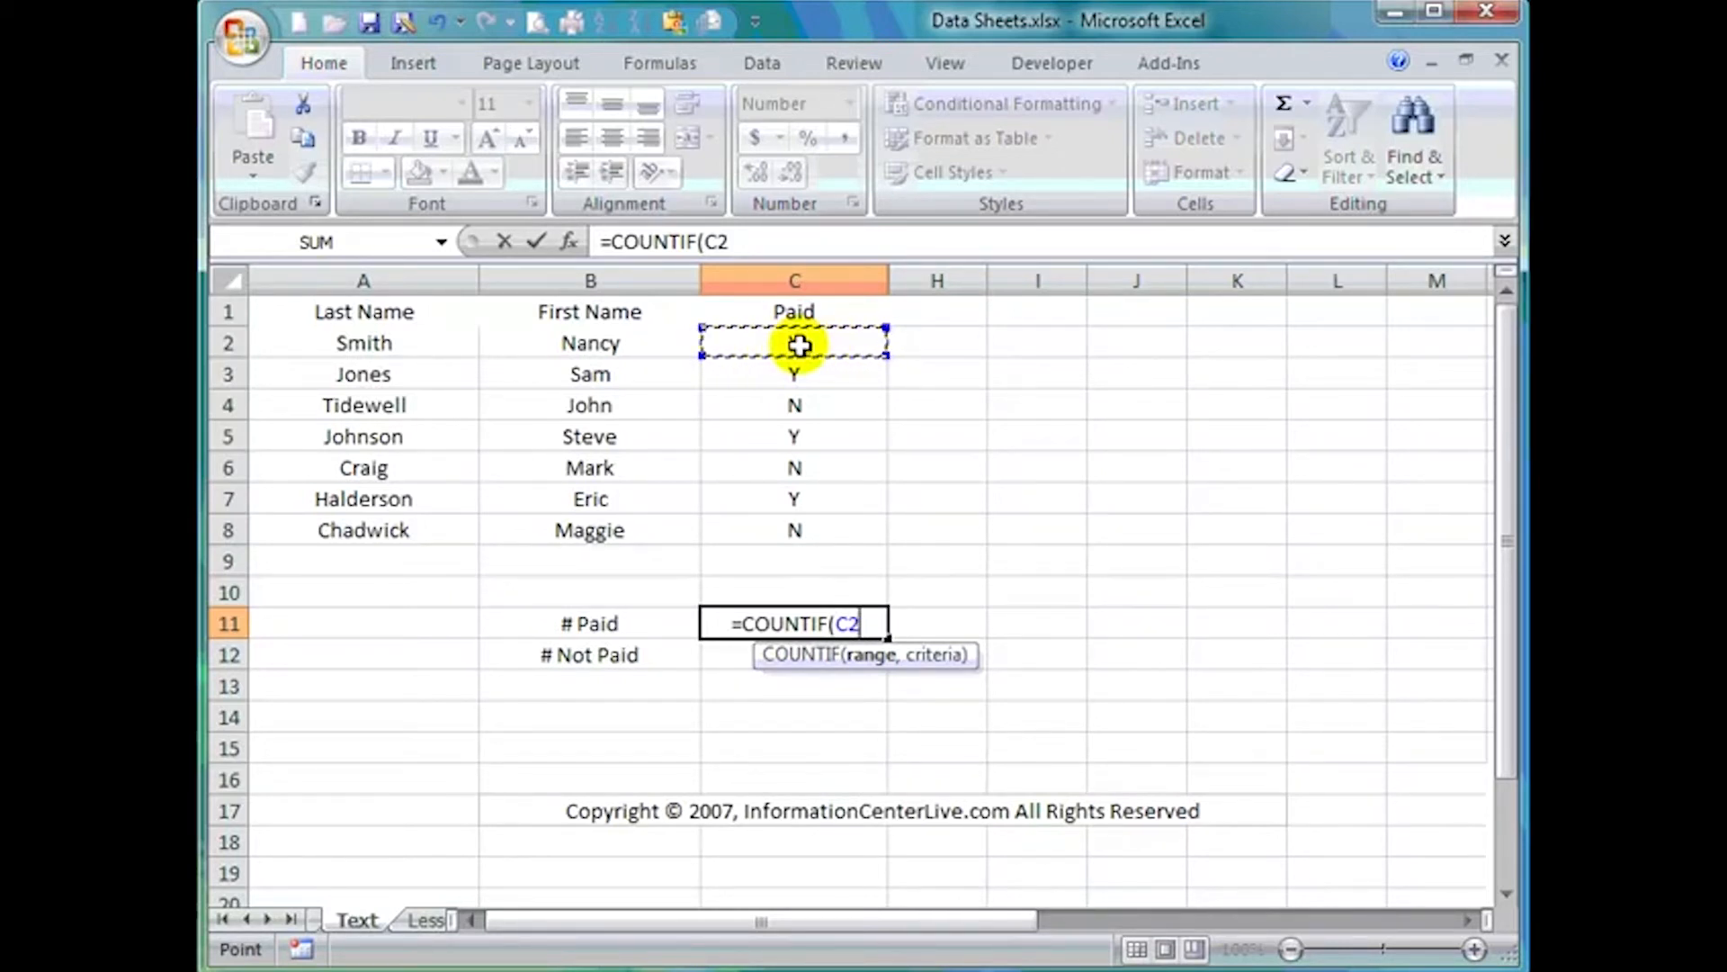
drag(800, 344, 795, 536)
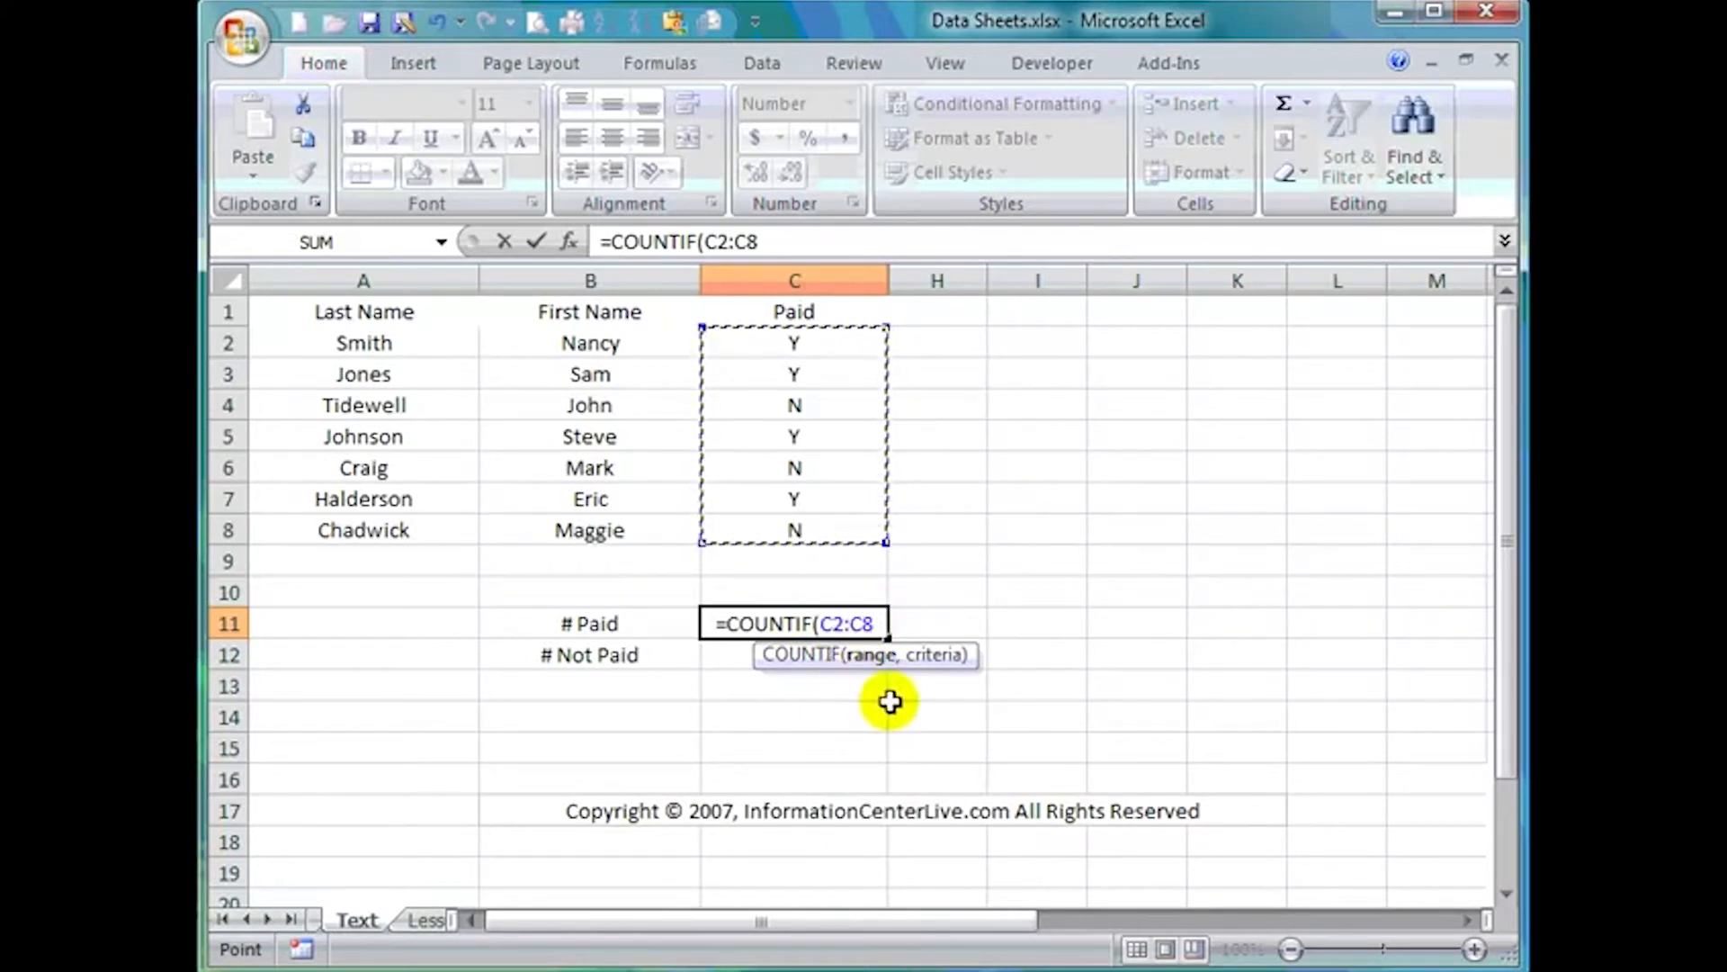
- Complete the COUNTIF formula in C11 with the criterion "Y" and enter it
click(876, 619)
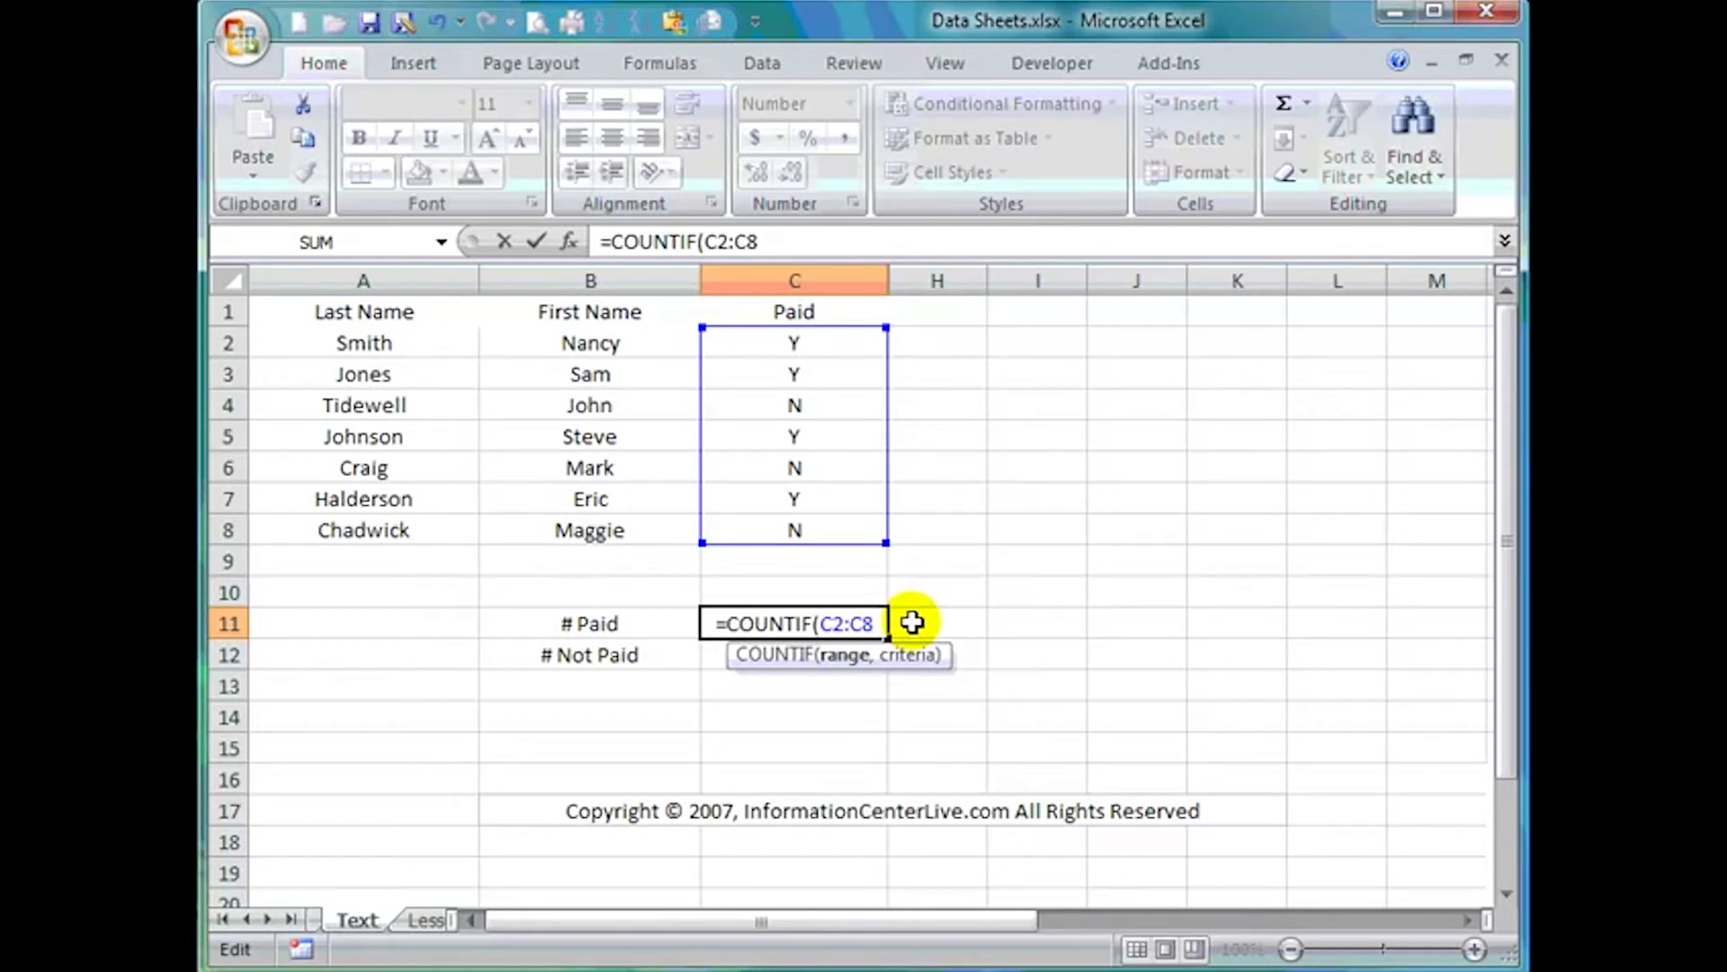
text(,)
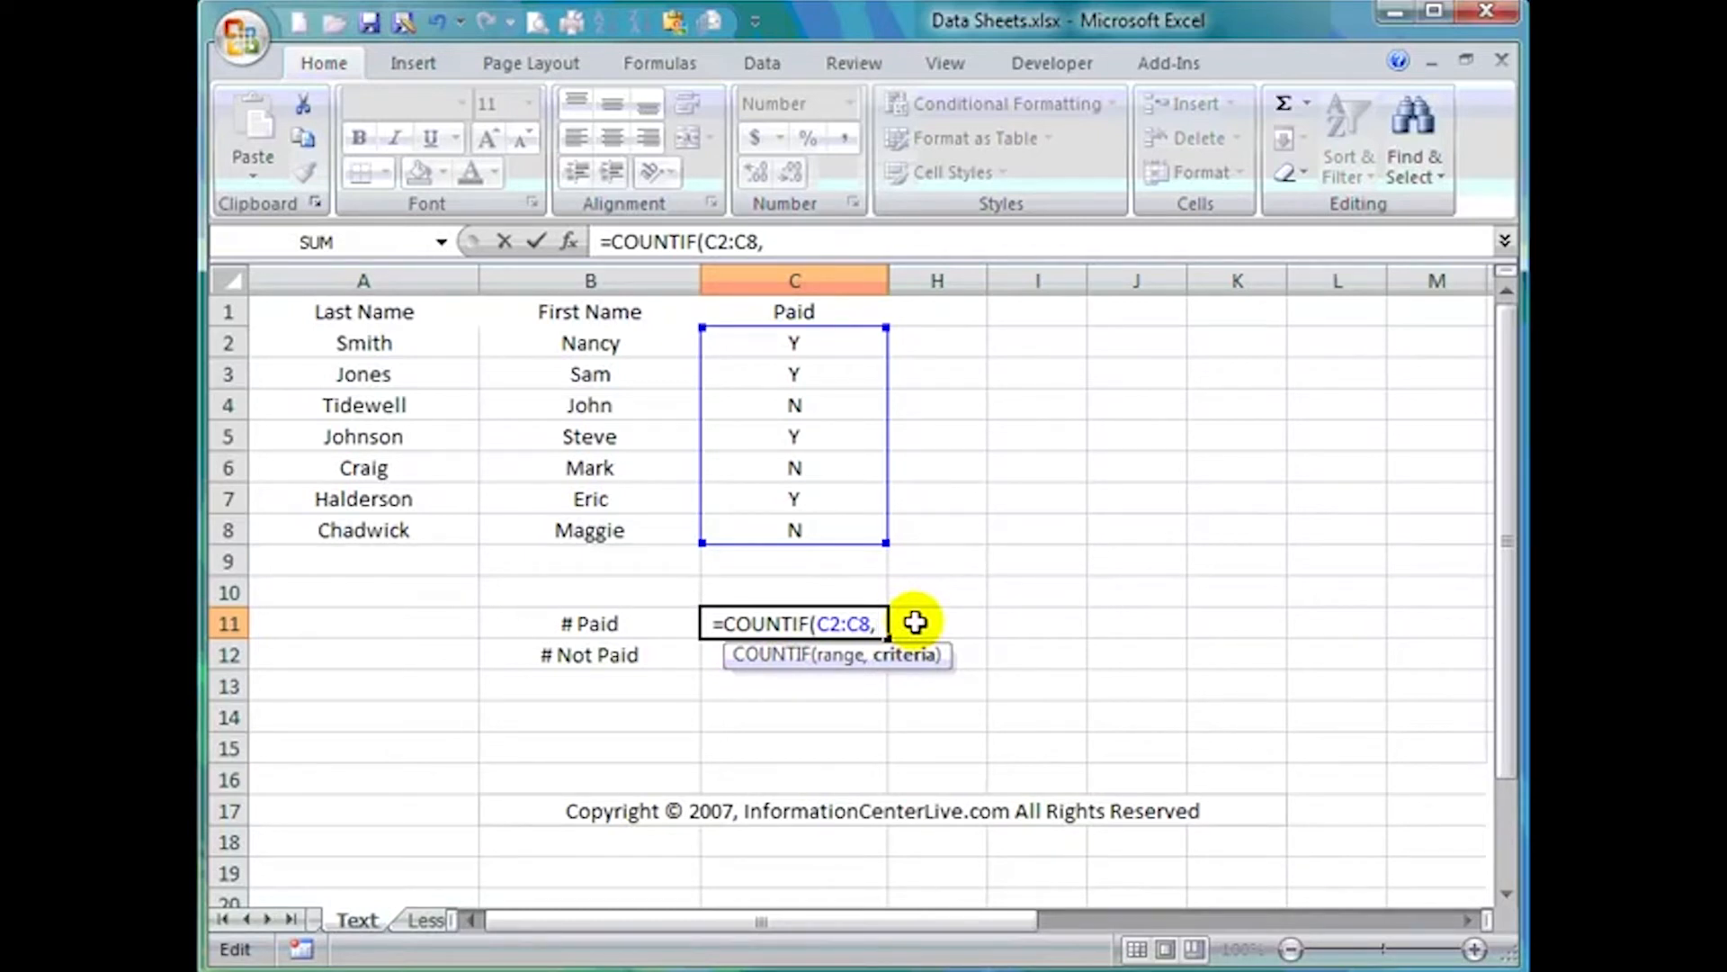
text(")
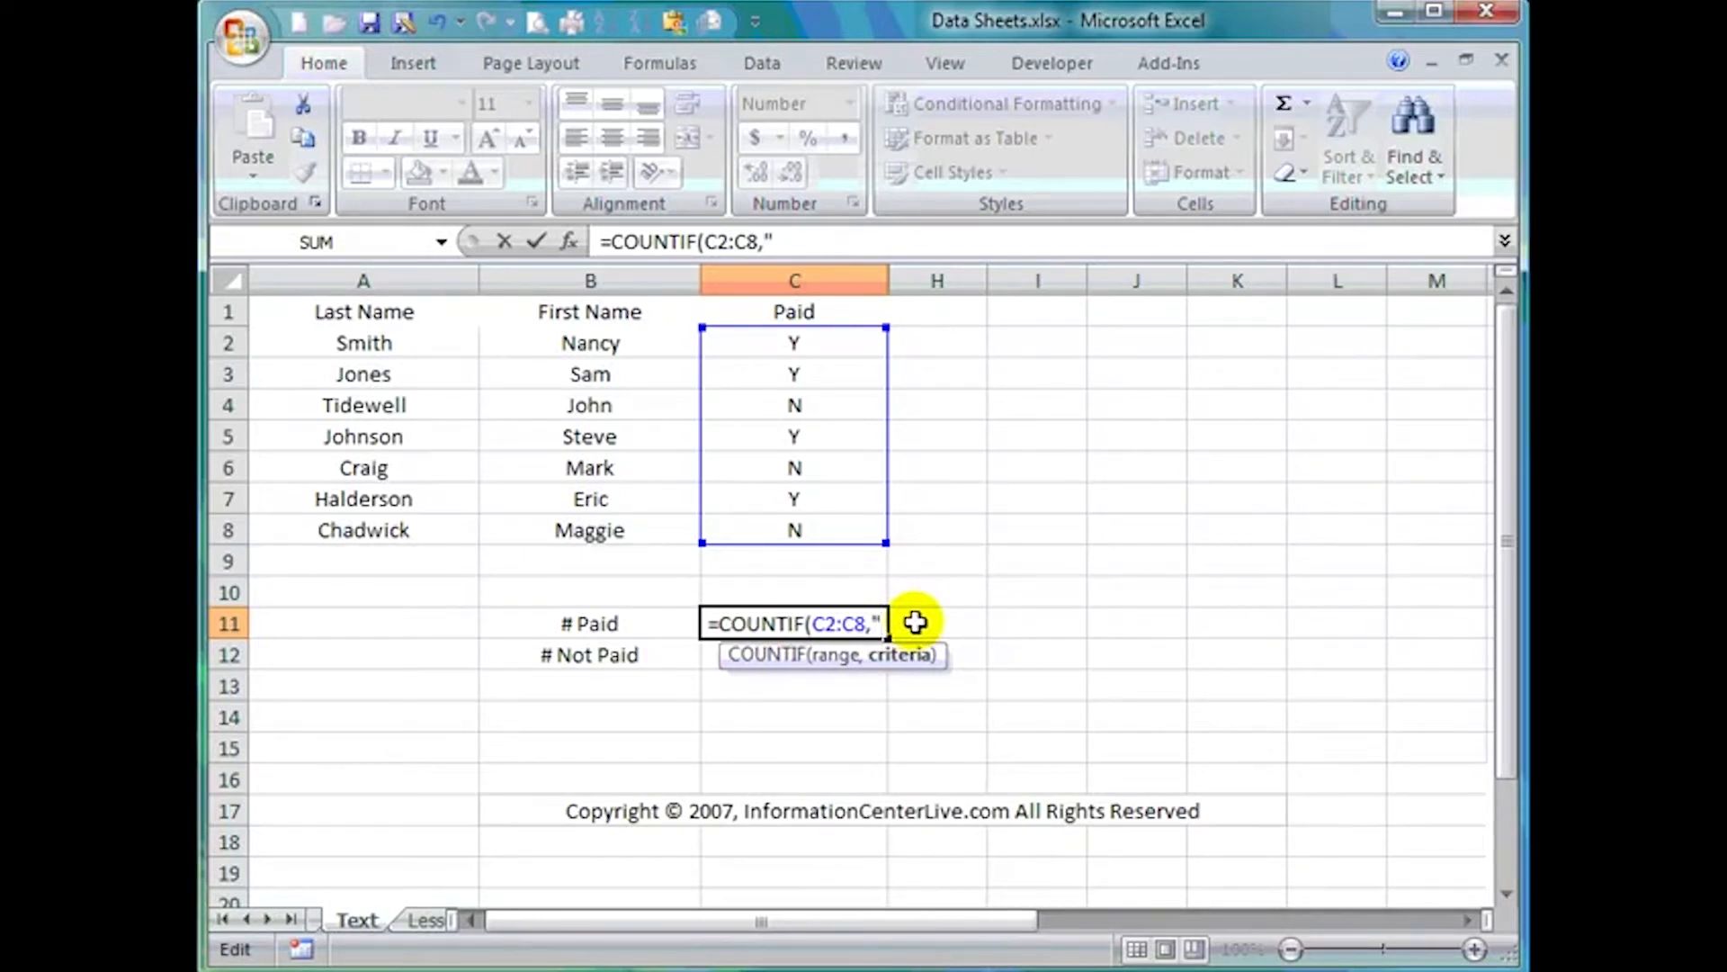
text(Y")
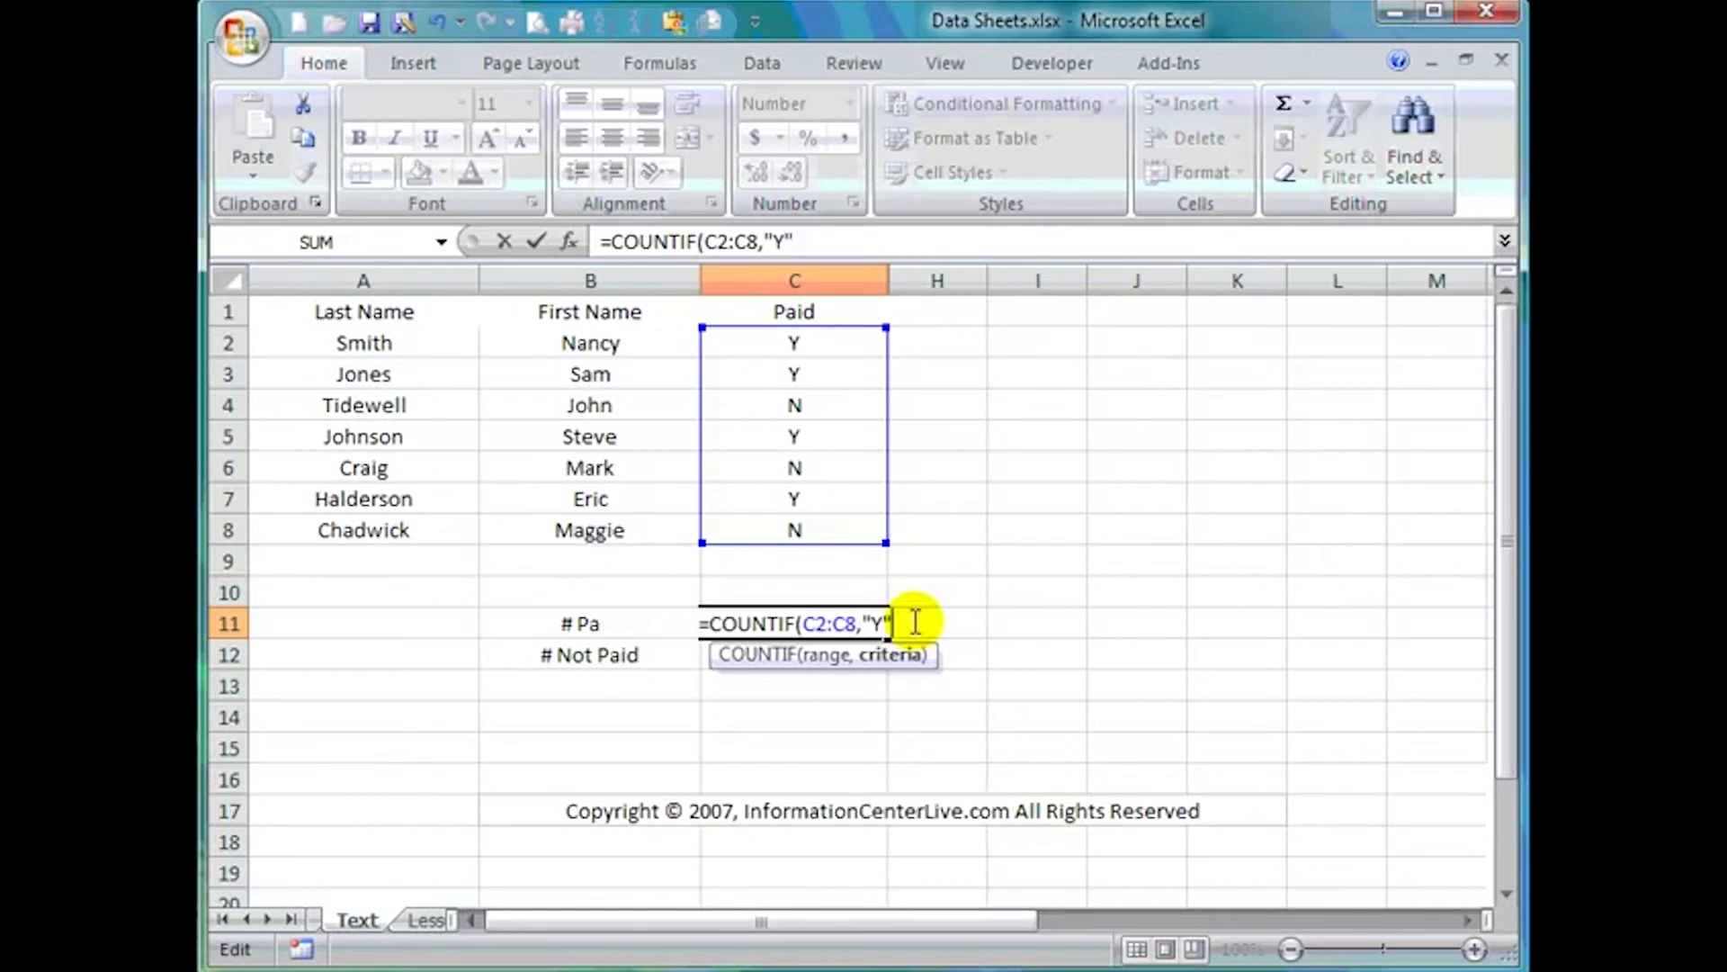
text())
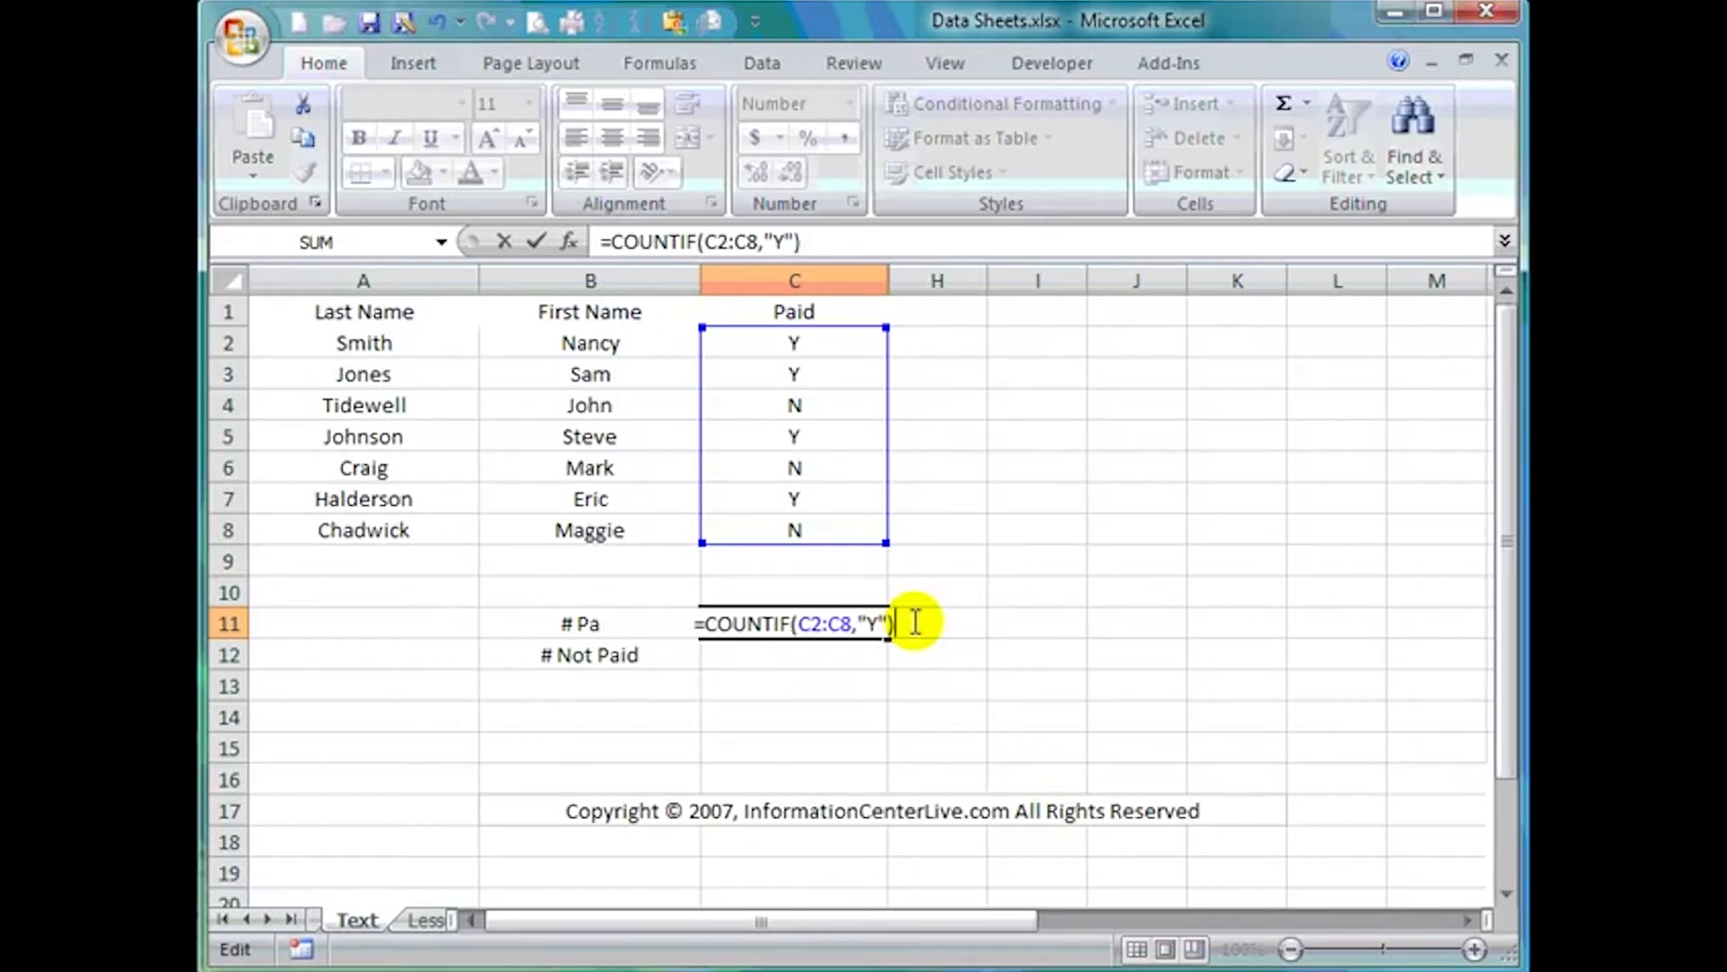
key(Return)
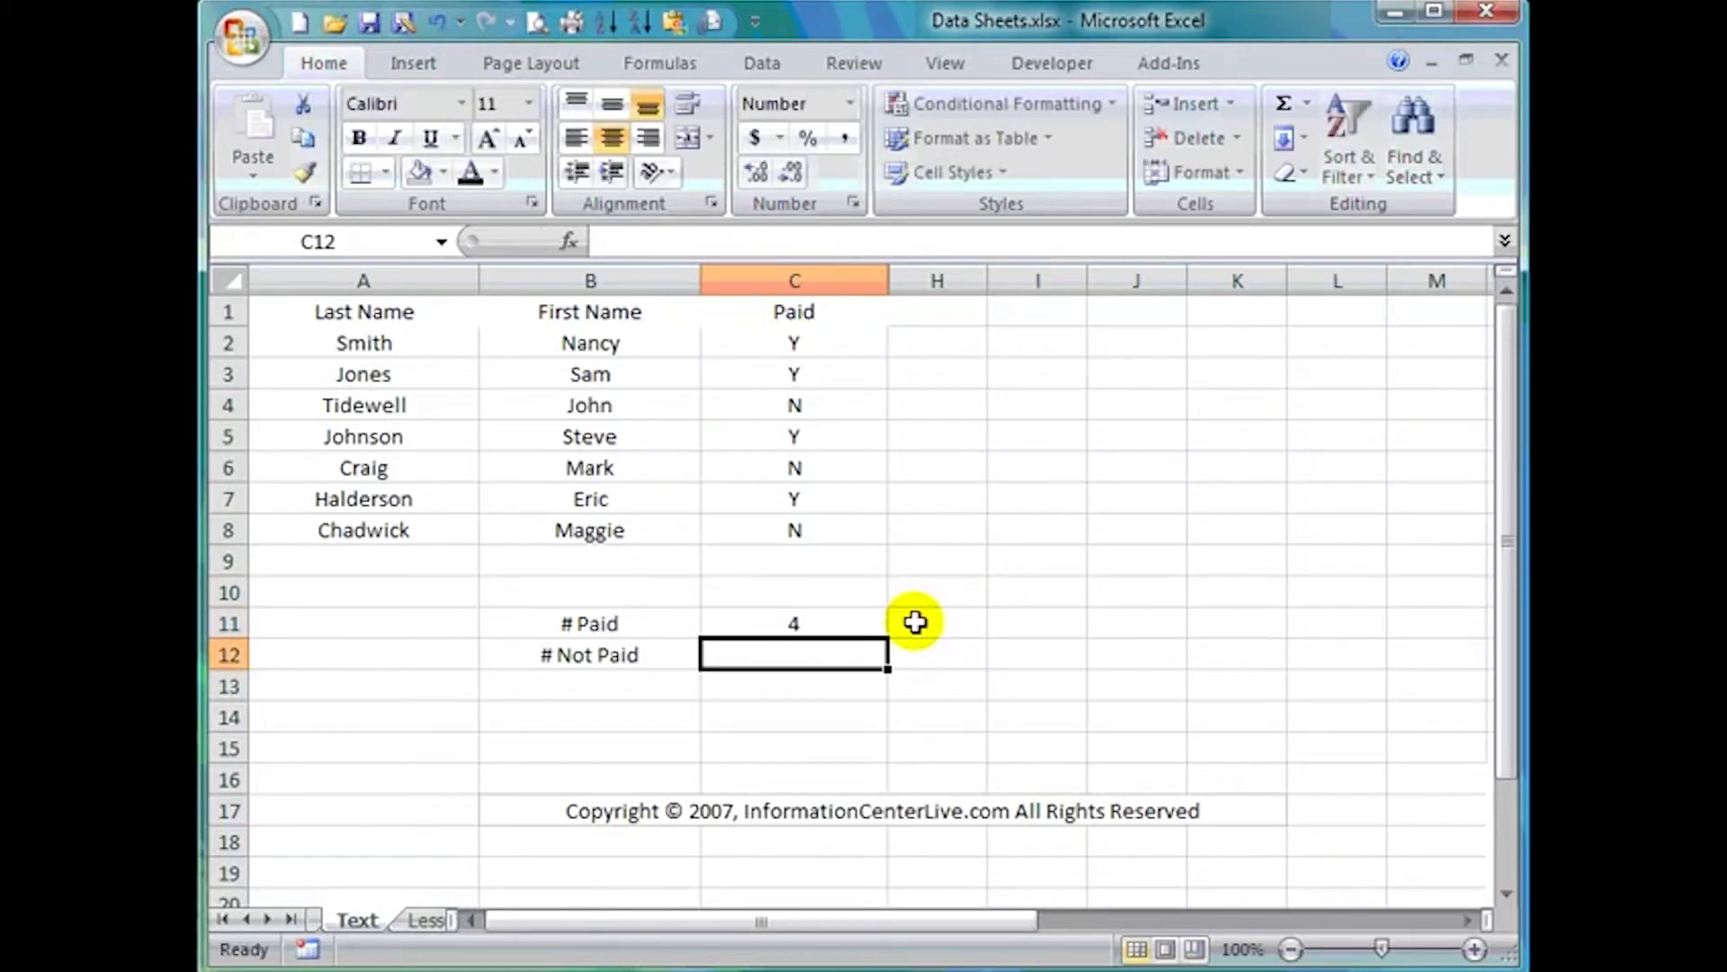
- Review the formula in C11 against each Paid entry in C2:C8, ending back on C11
click(850, 624)
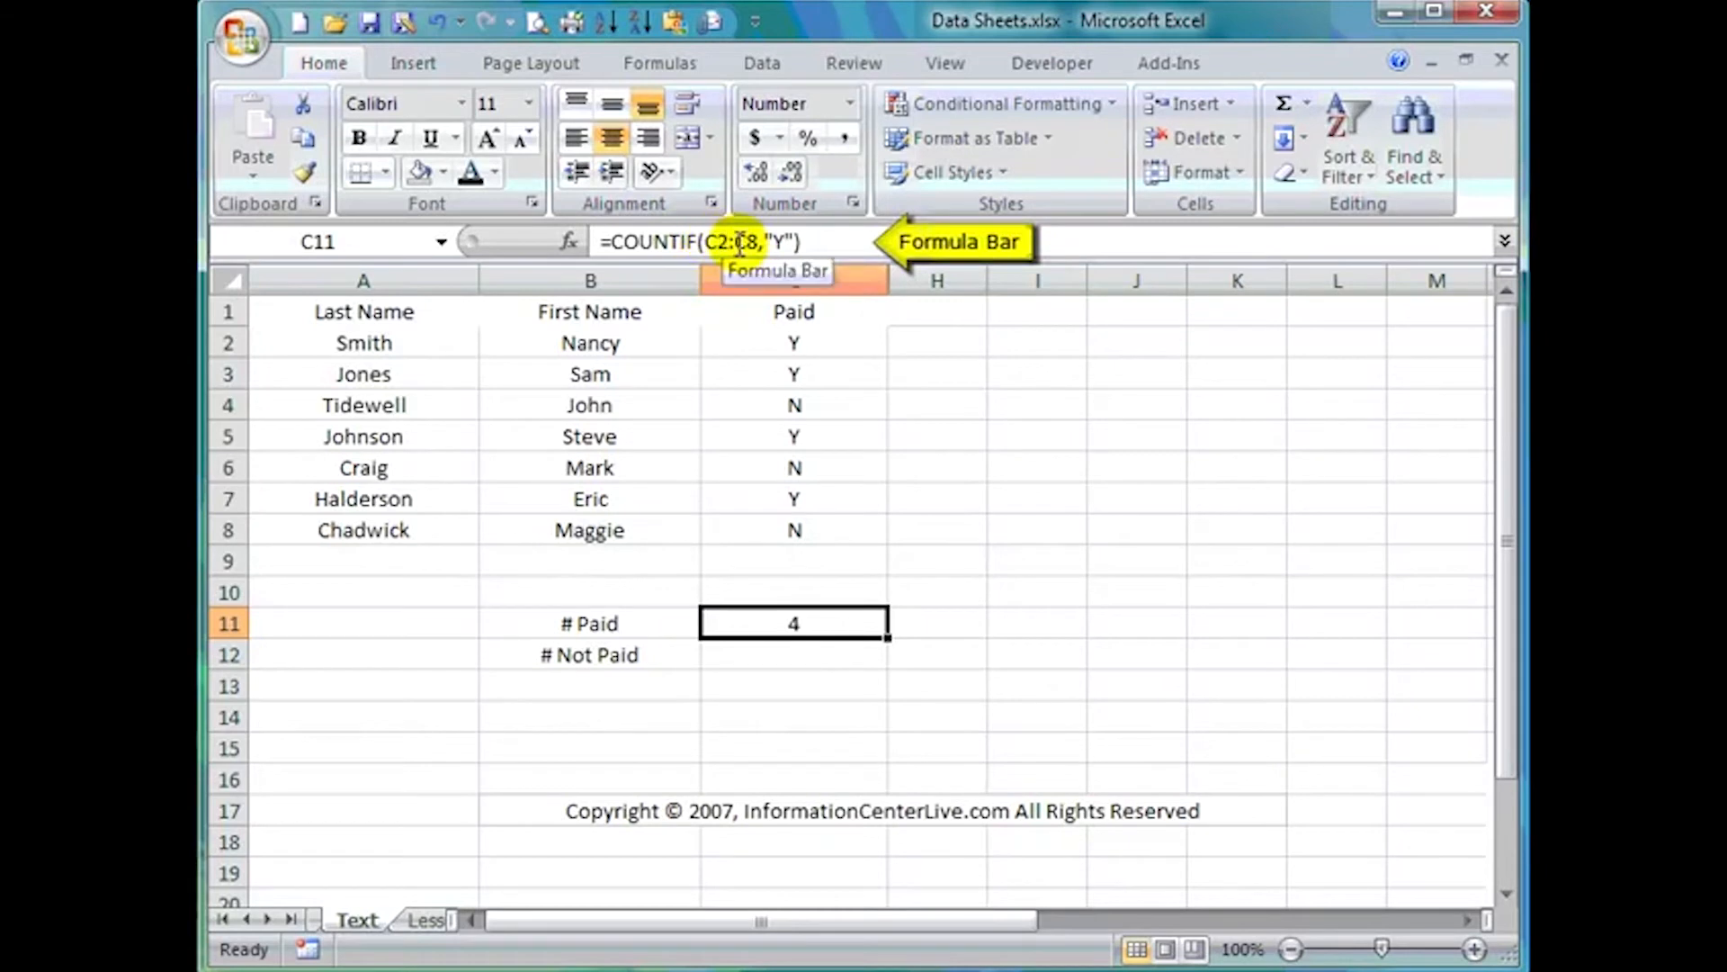
click(828, 342)
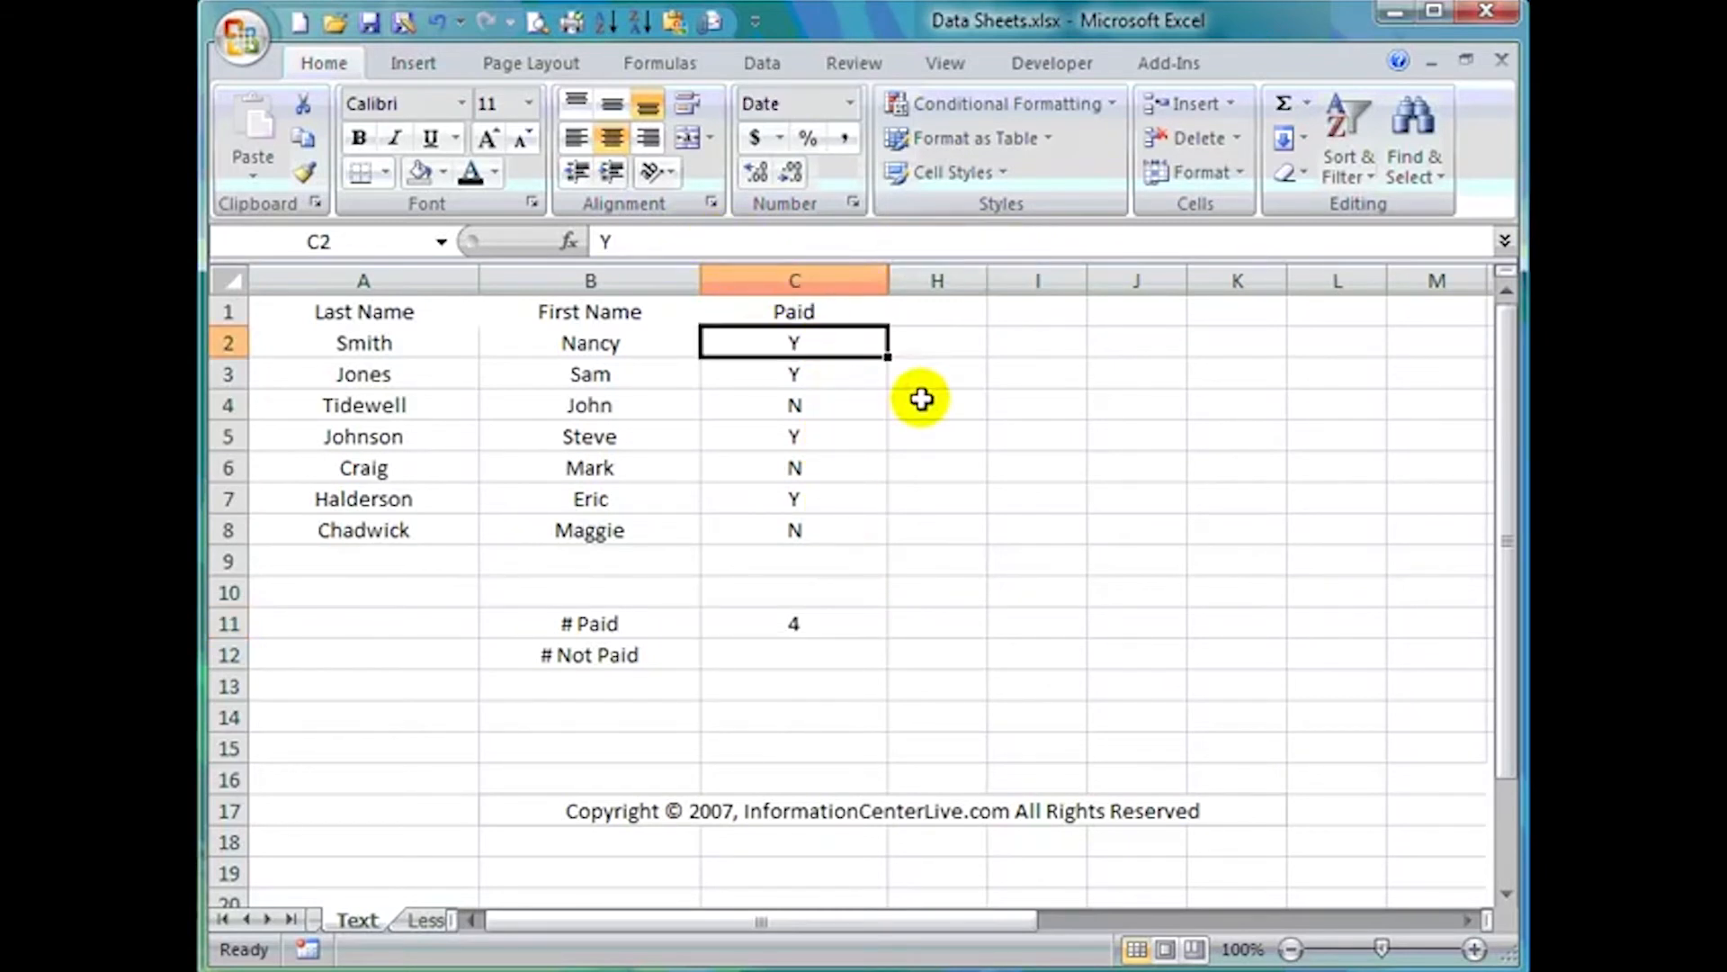
key(Down)
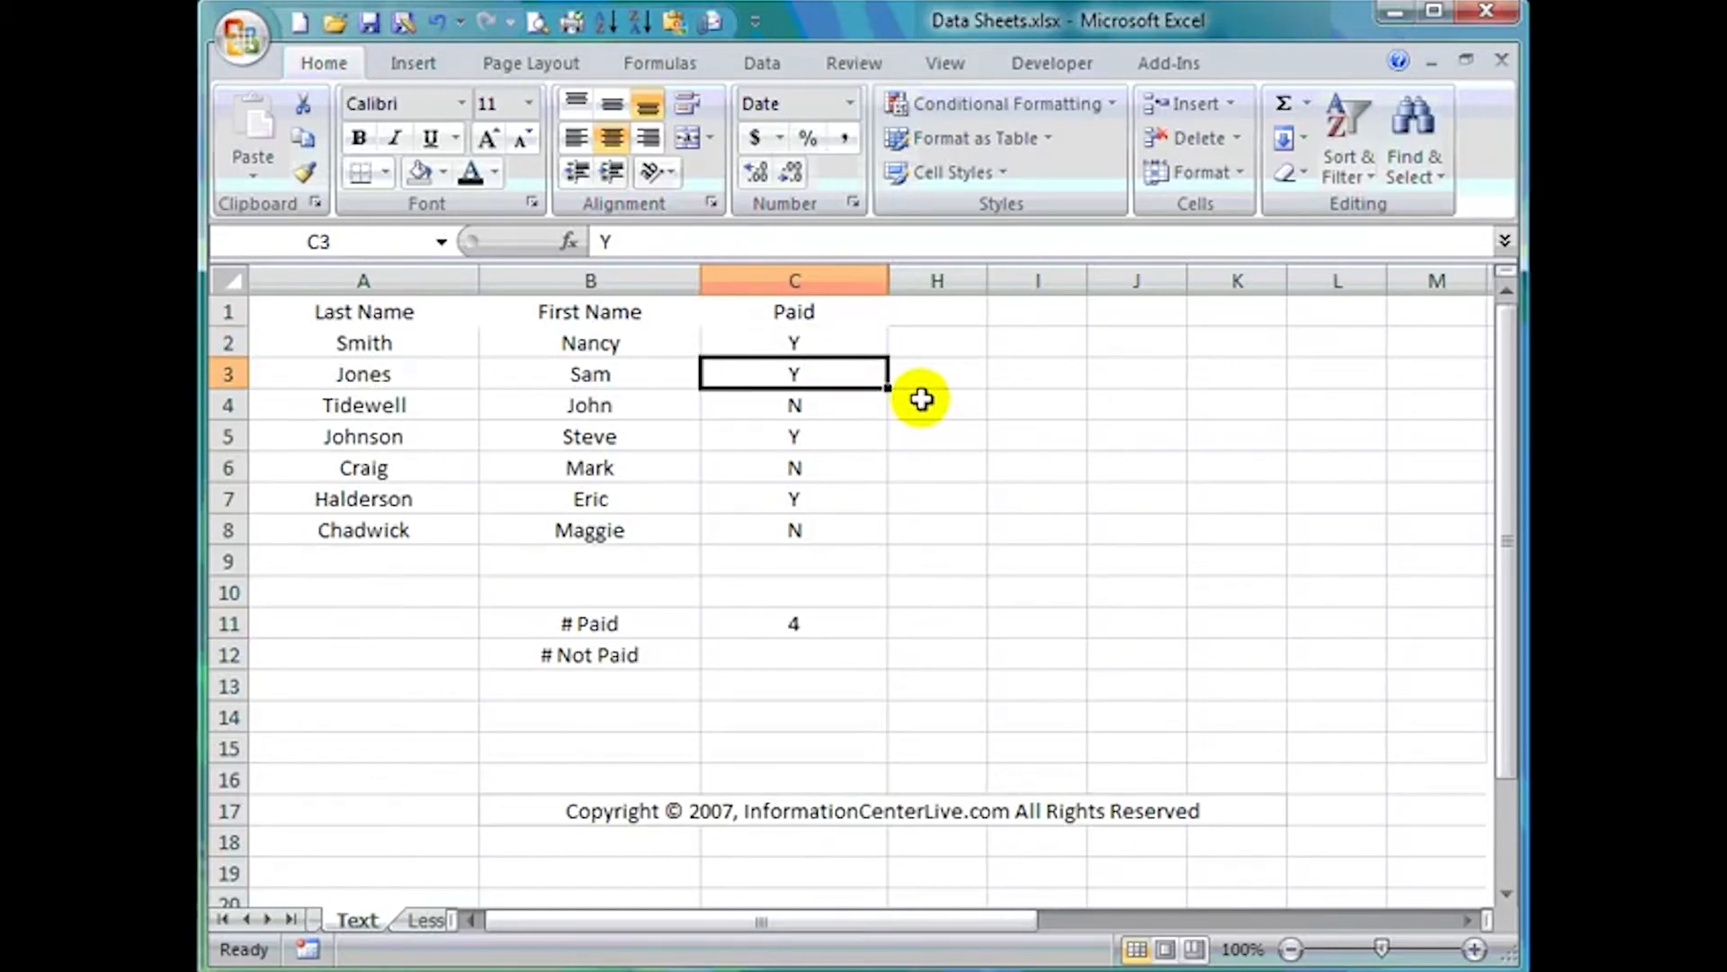
key(Down)
key(Down)
key(Down)
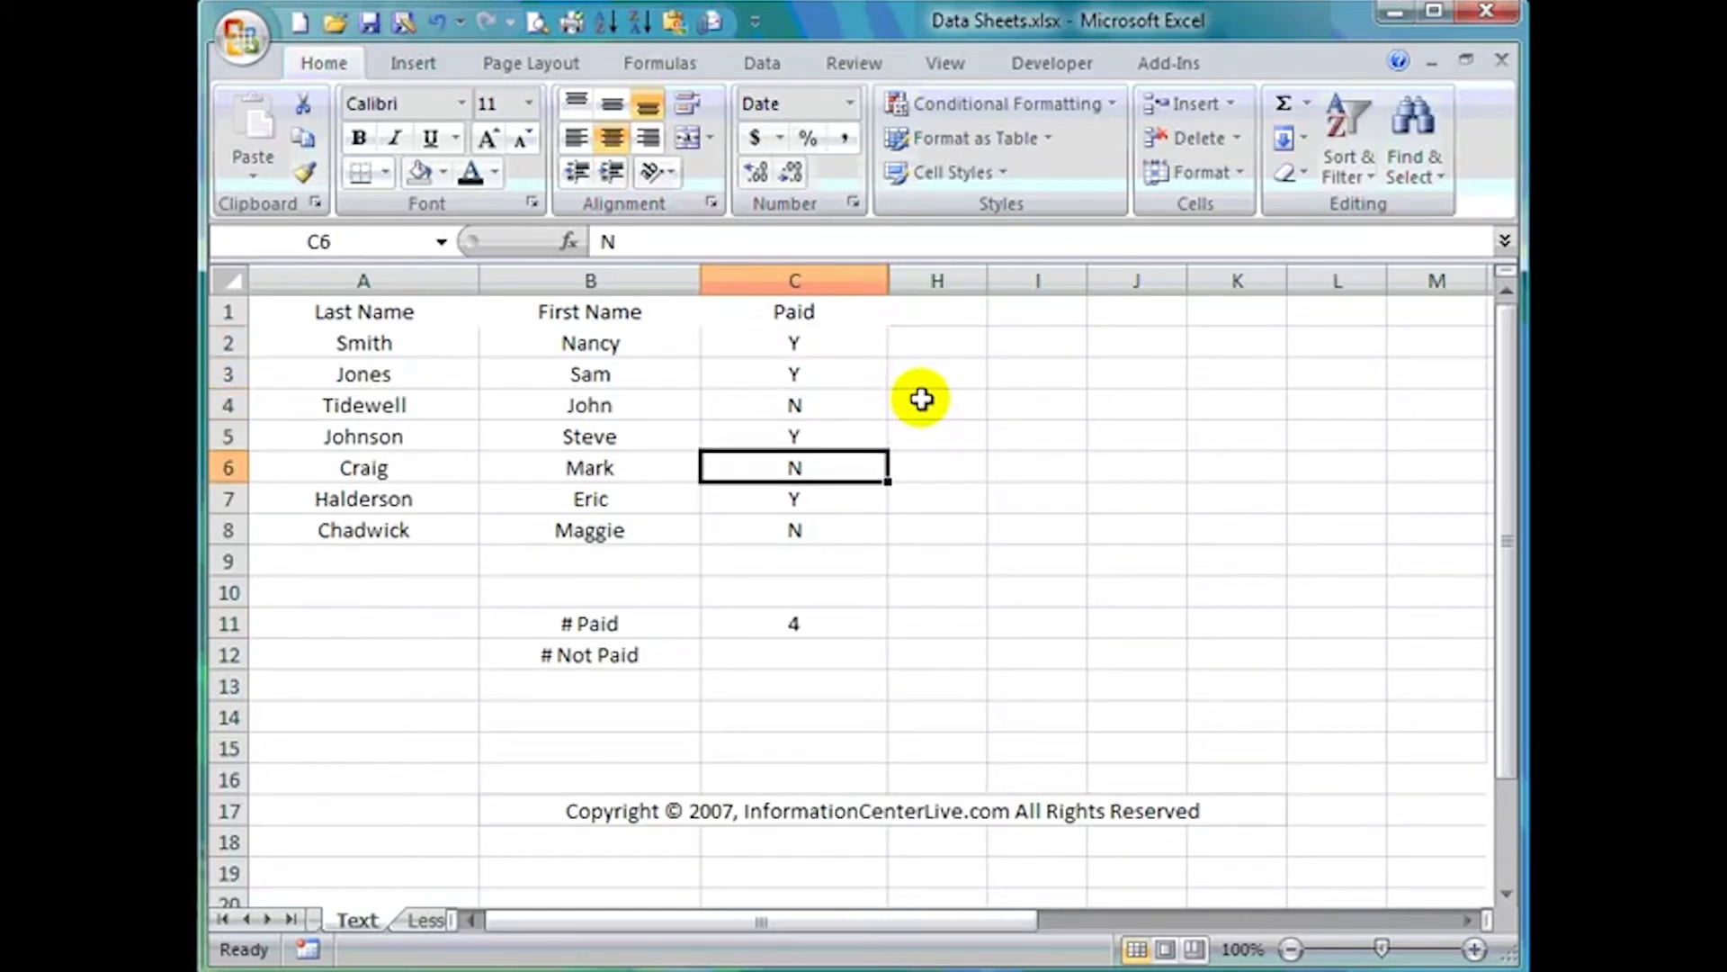
key(Down)
key(Down)
key(Down)
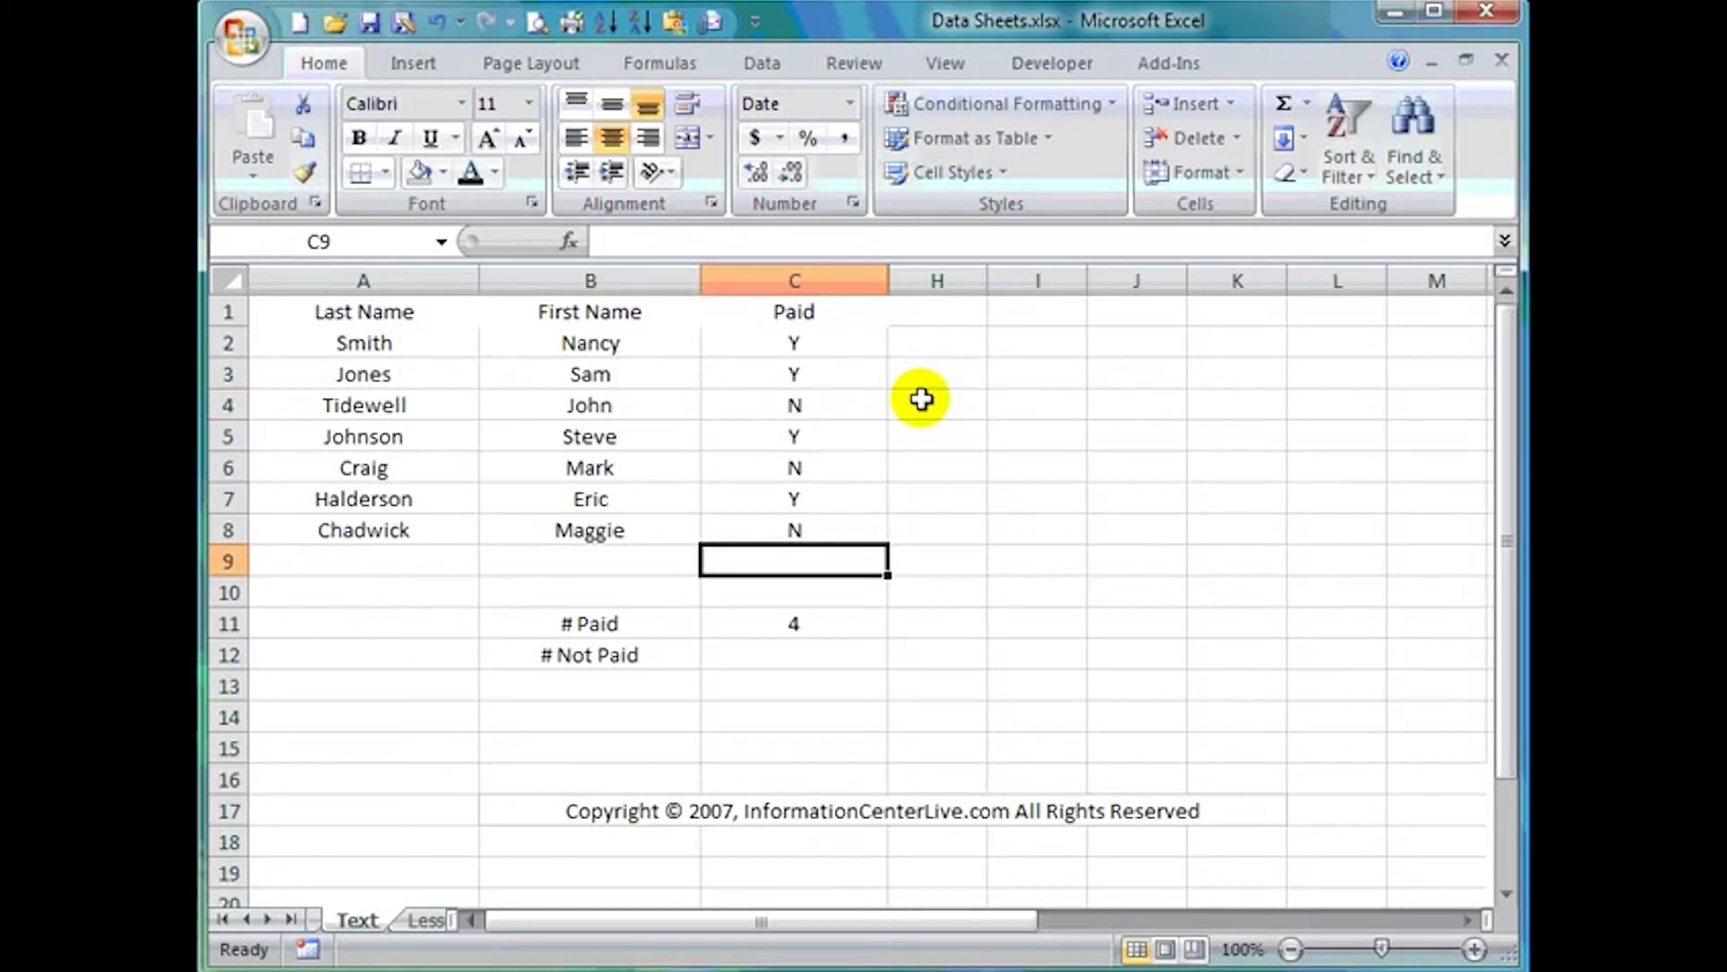
key(Down)
key(Down)
key(Down)
key(Up)
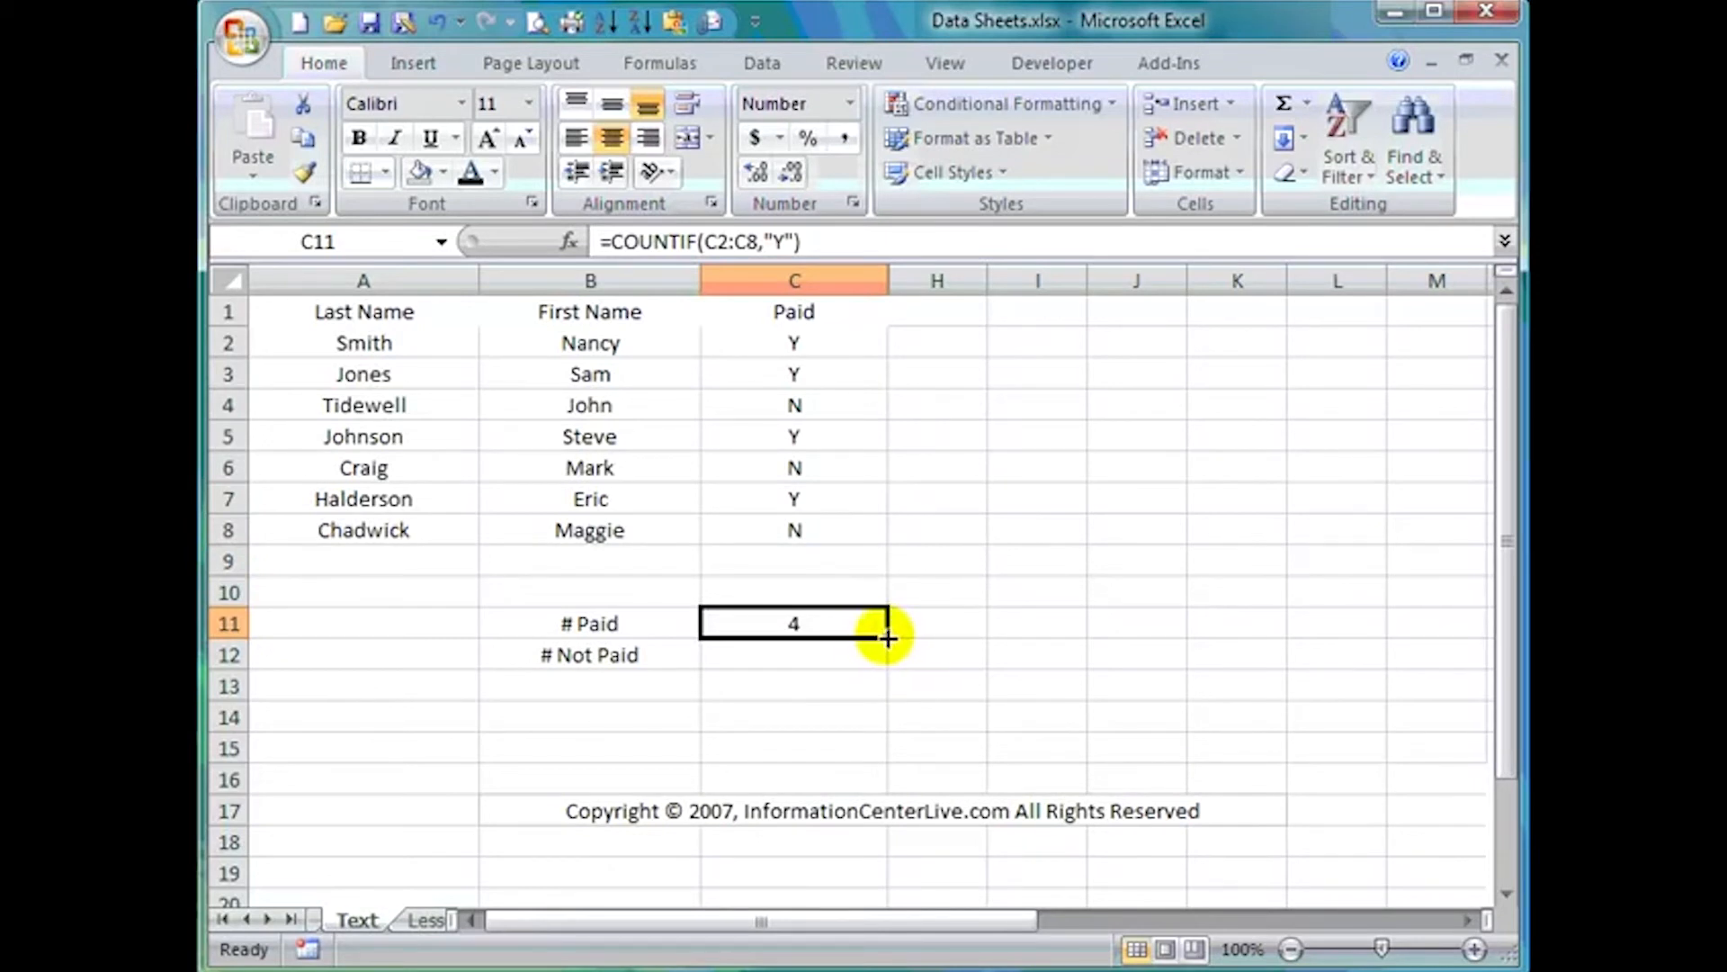
- Copy the COUNTIF formula from C11 down to C12 and correct the copy's range to C2:C8
drag(888, 637, 886, 656)
click(837, 655)
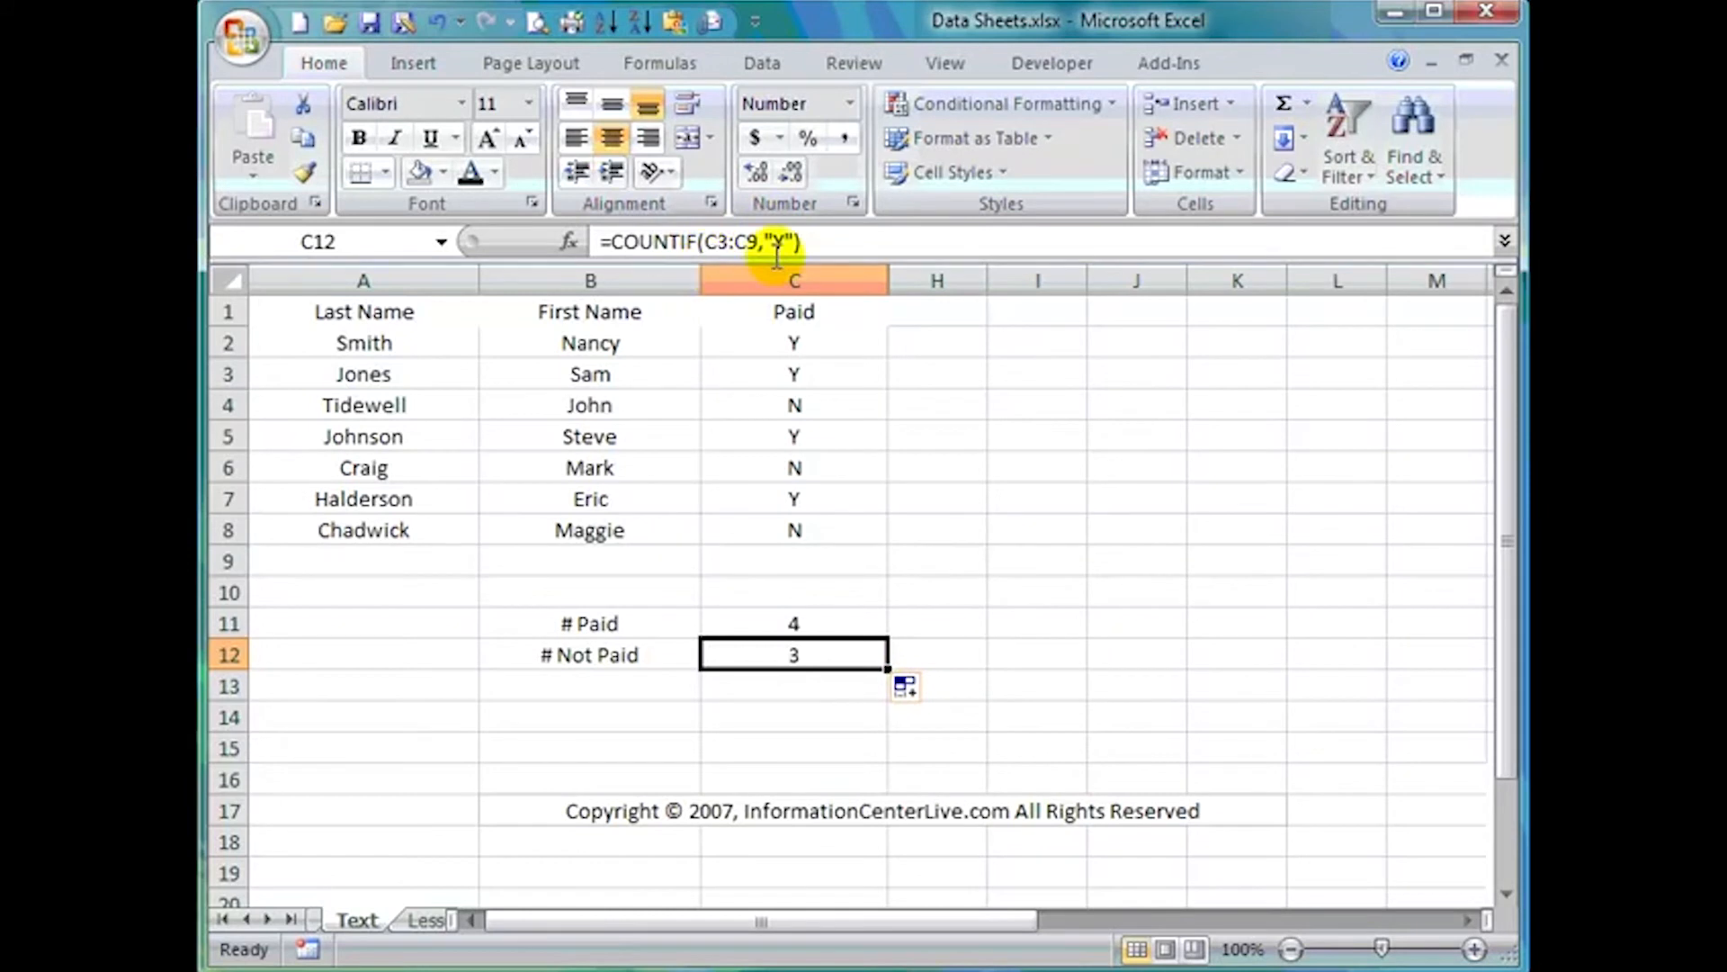
click(711, 241)
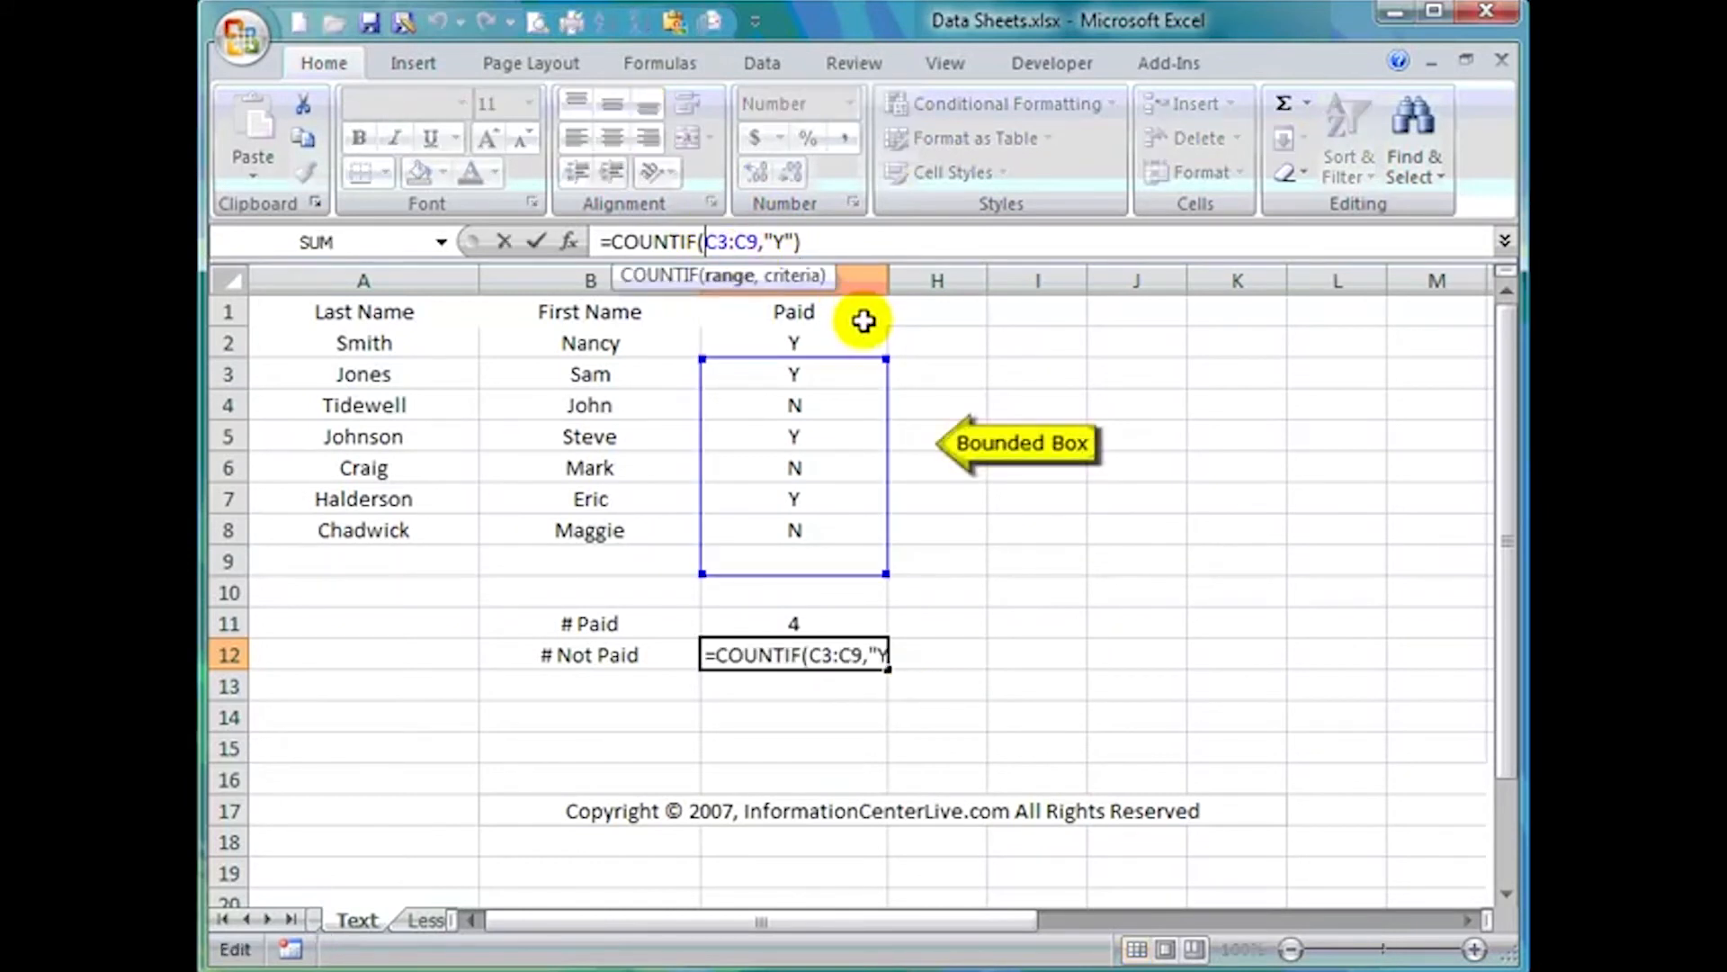
key(Right)
text(2)
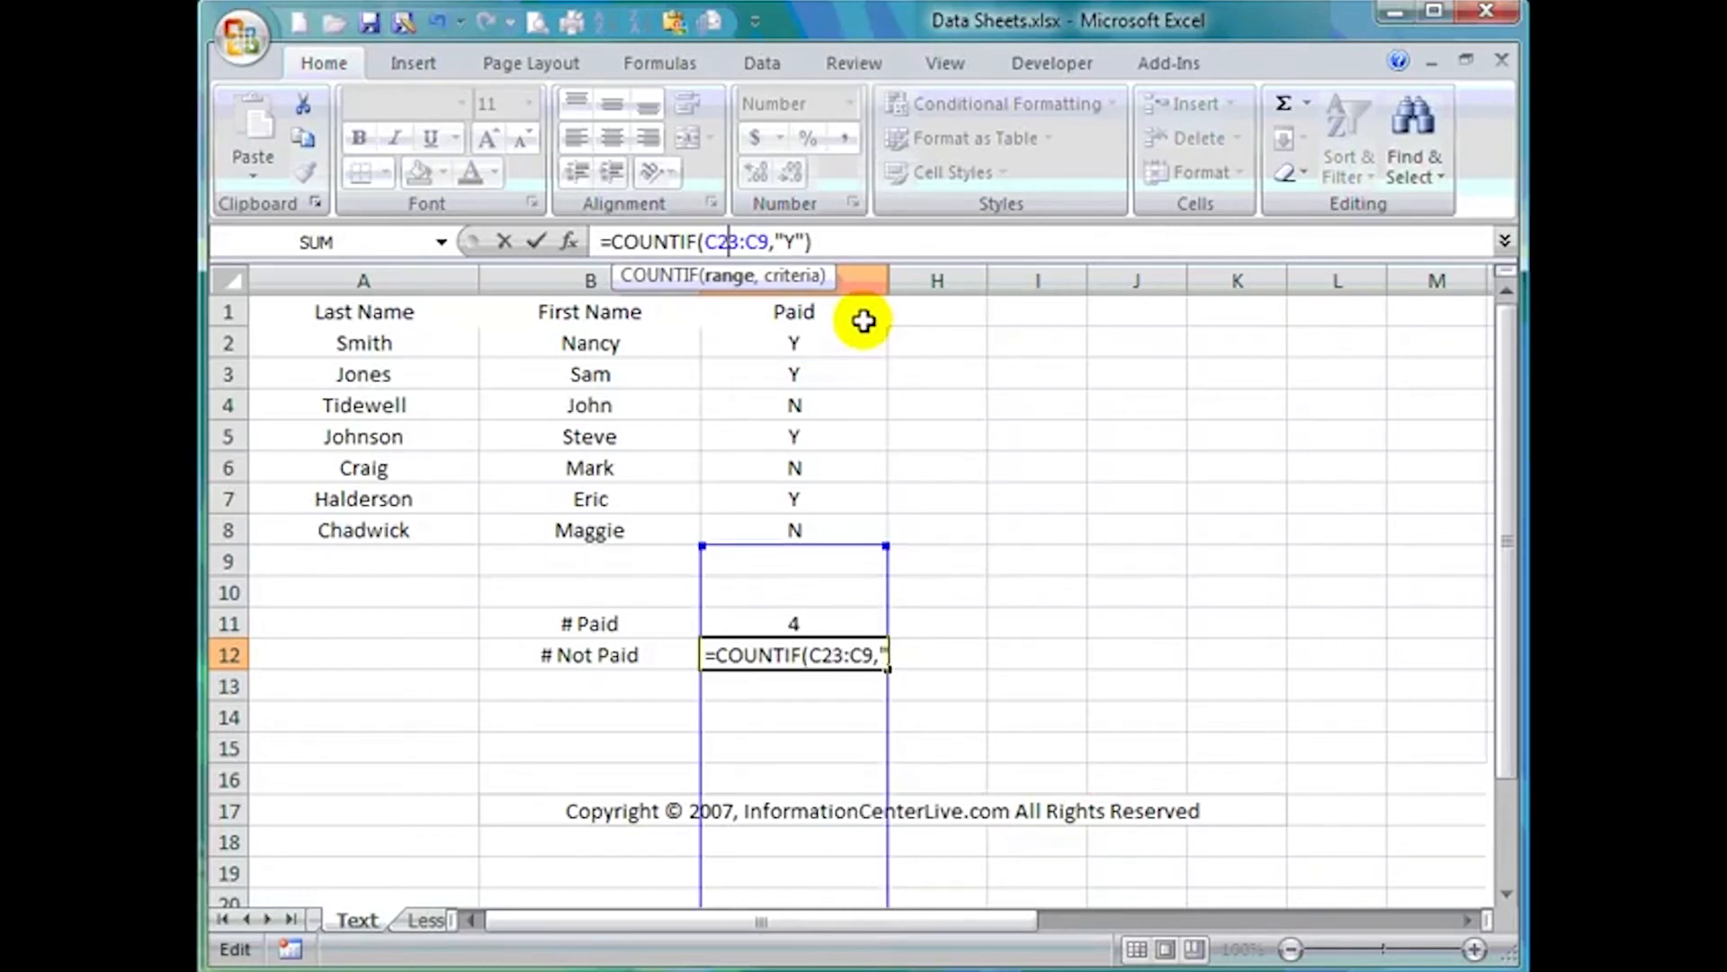
key(Delete)
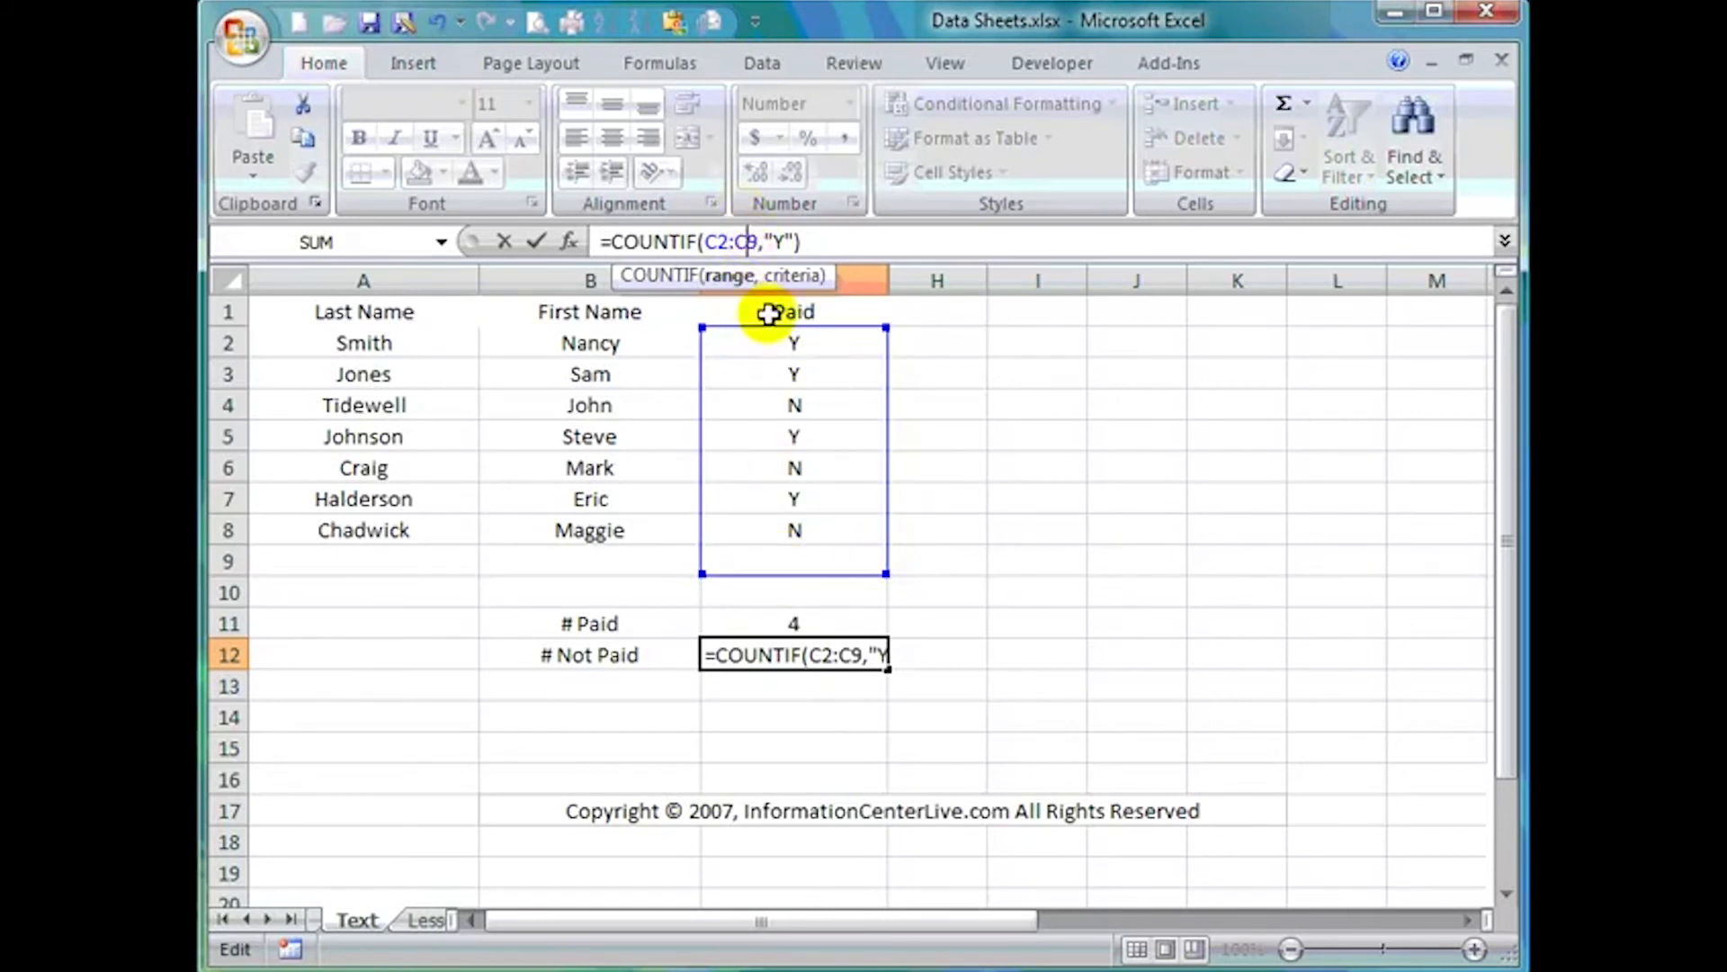
text(8)
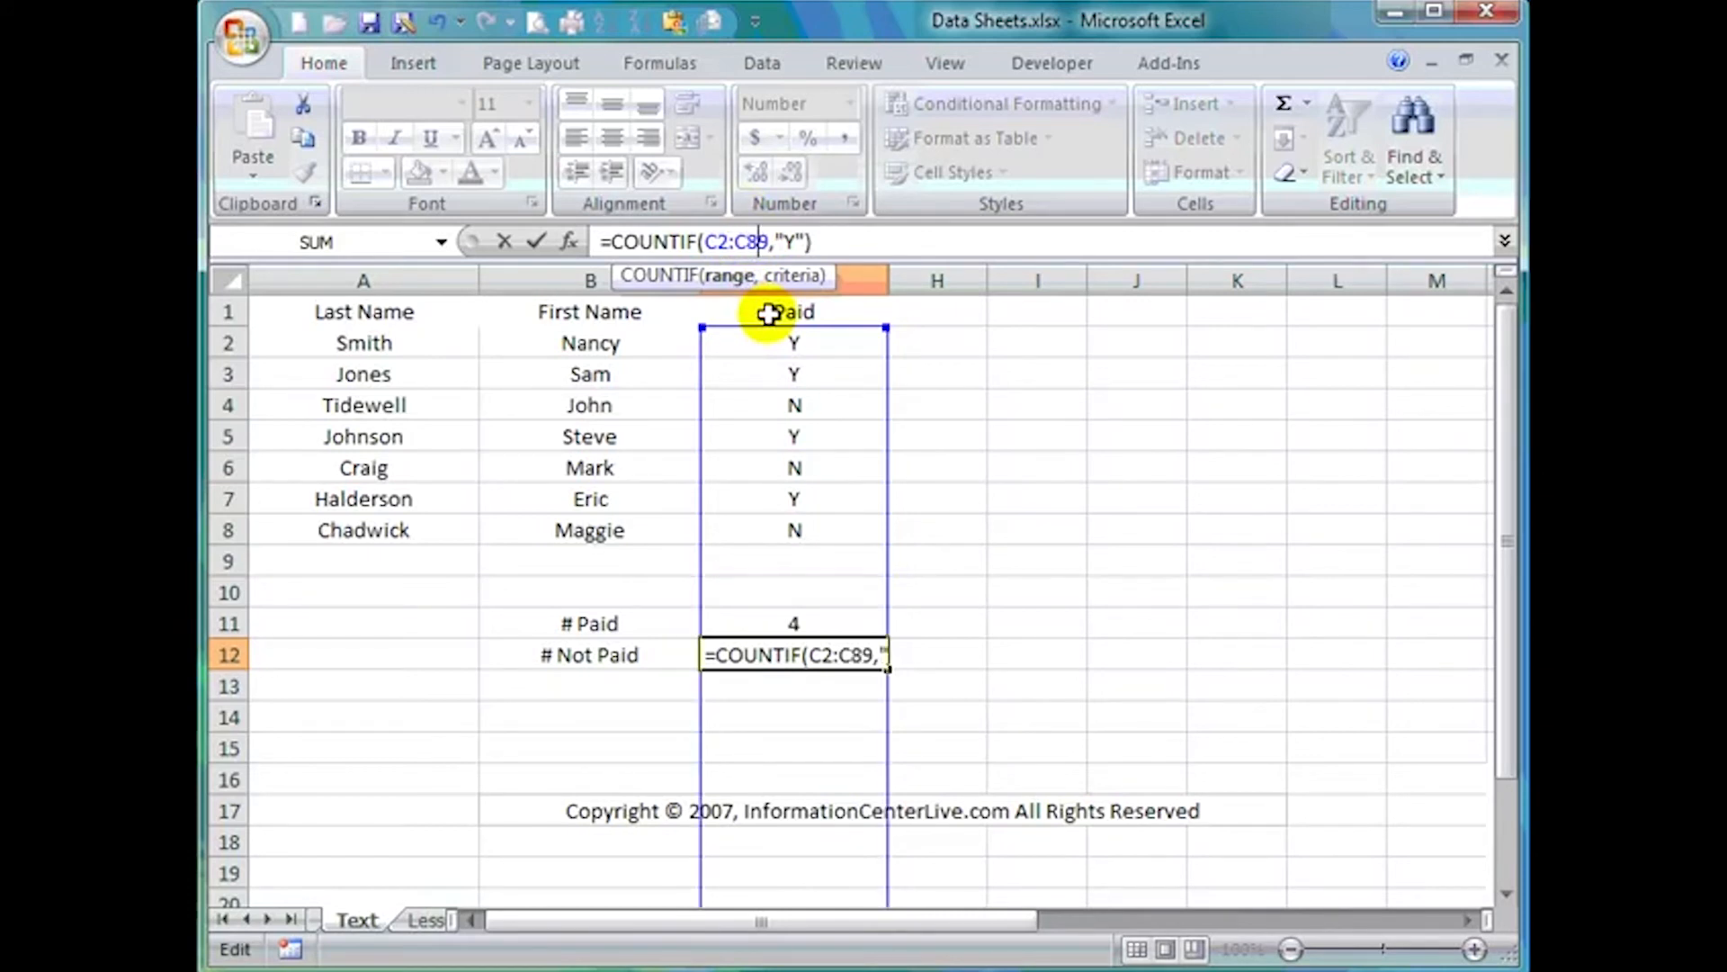
key(Delete)
- Change the criterion of the COUNTIF formula in C12 to "N" and enter the formula
key(Right)
key(Right)
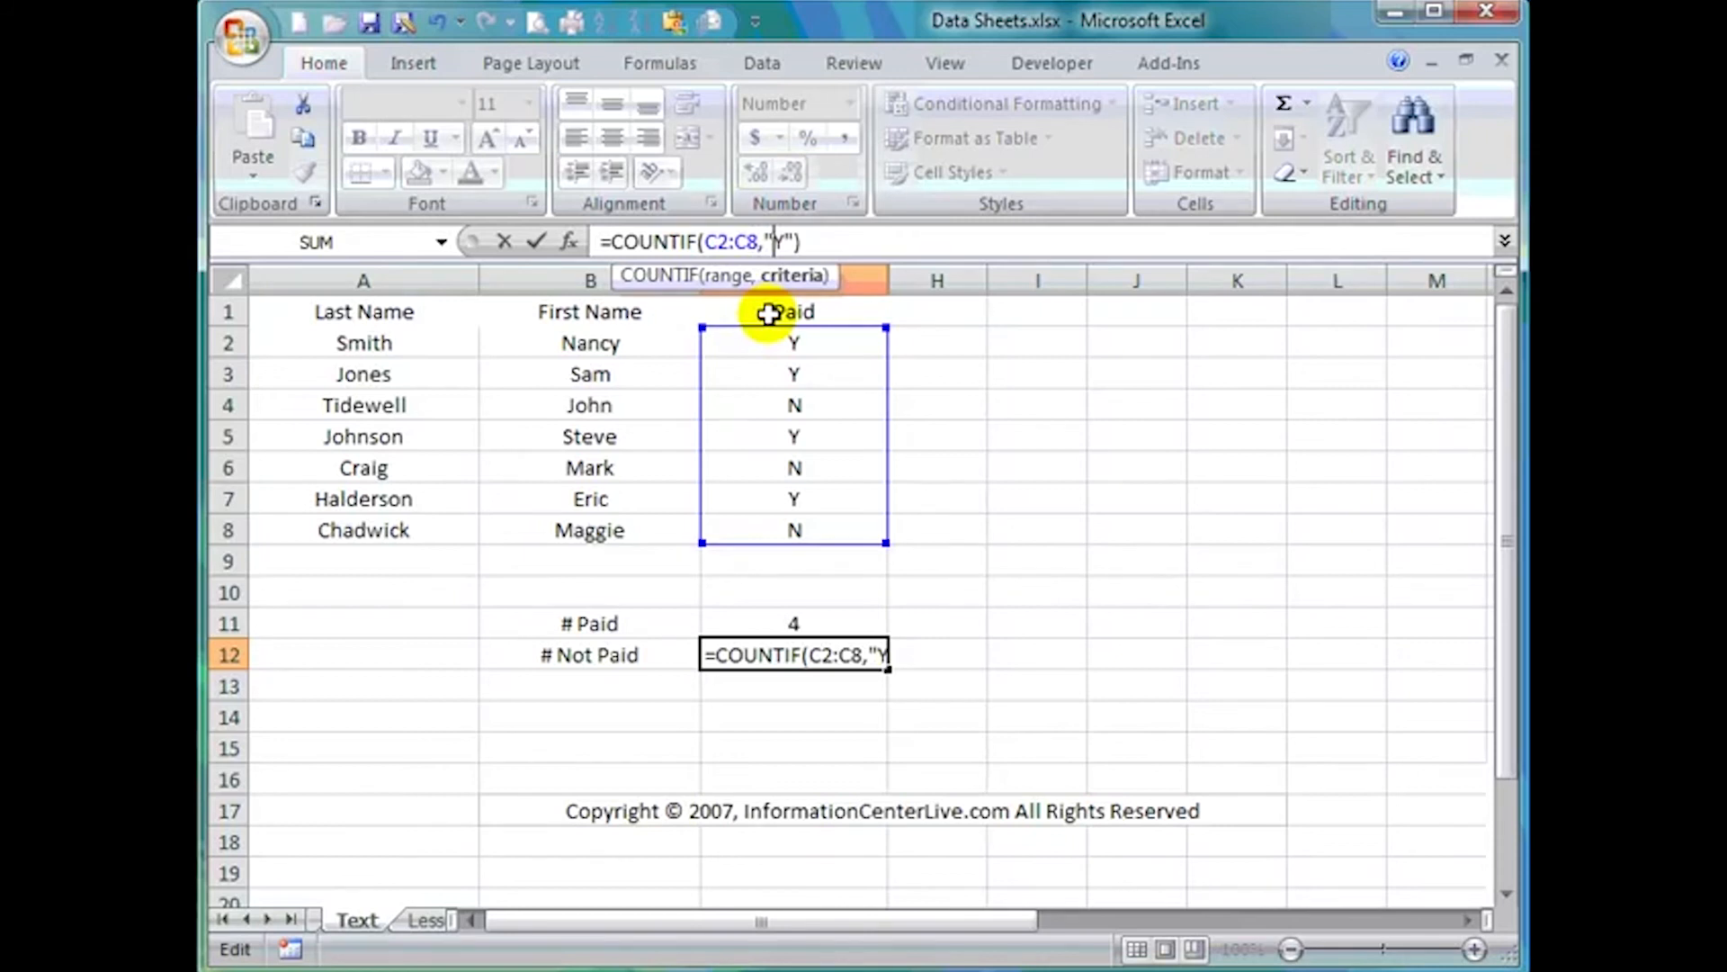
text(N)
key(Delete)
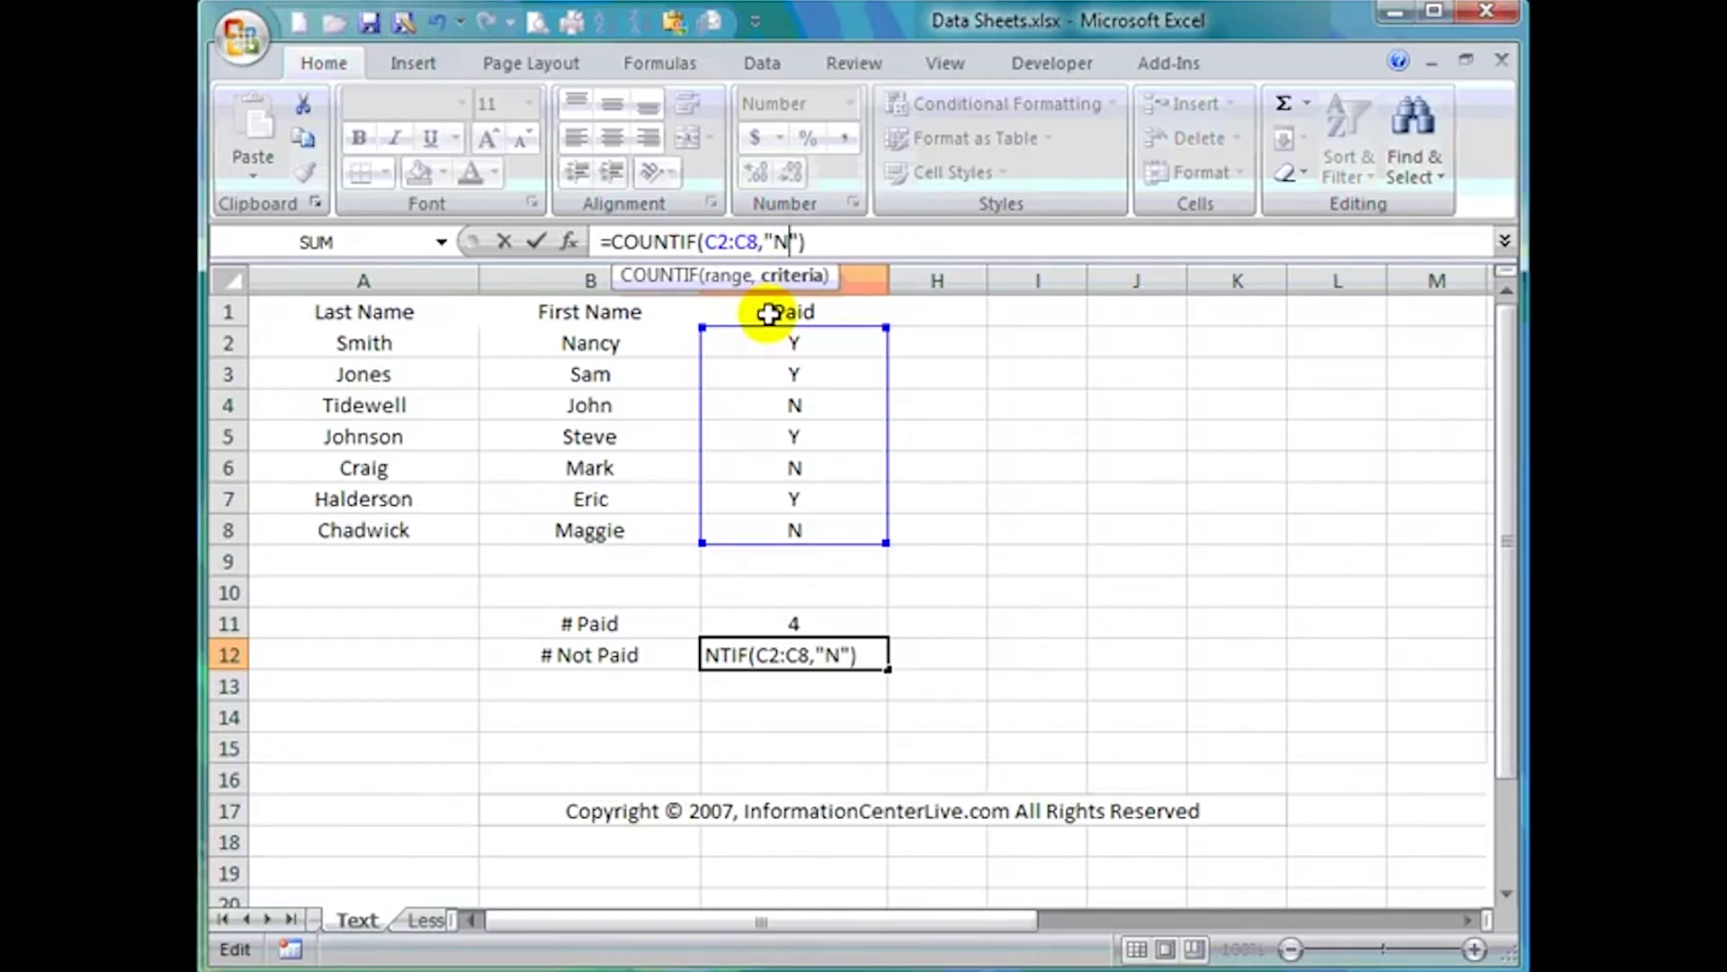
key(Return)
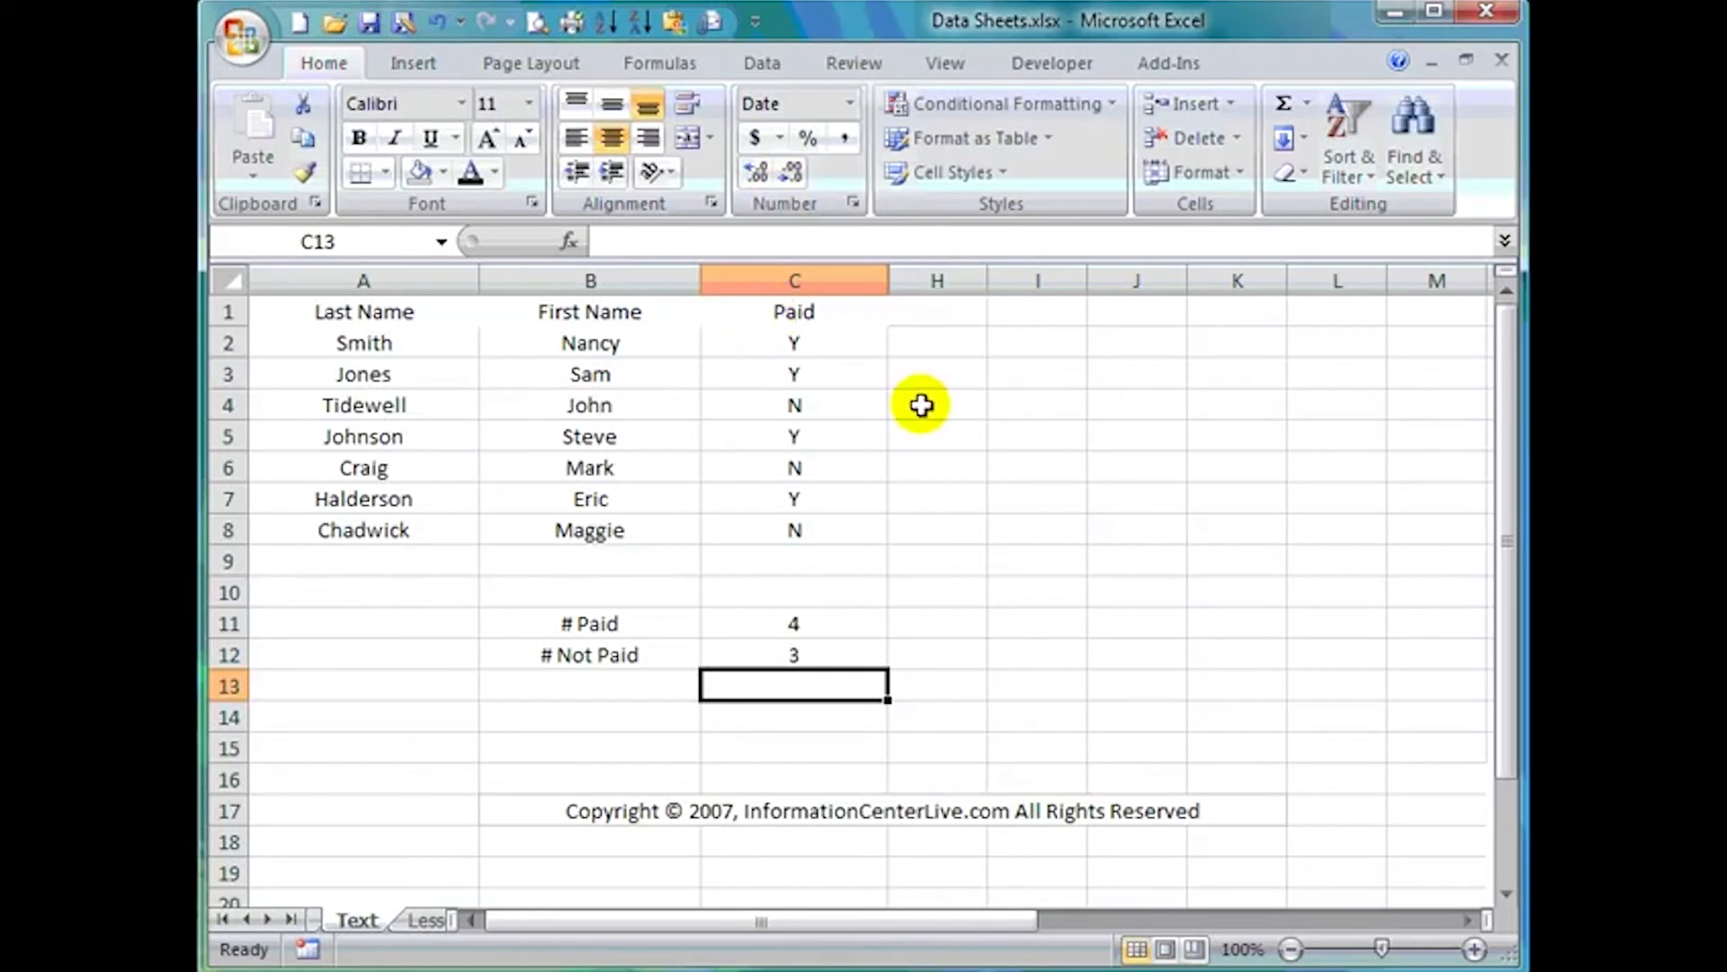
- Check the Paid entries in C2:C8 against the # Paid and # Not Paid counts in C11 and C12
click(879, 397)
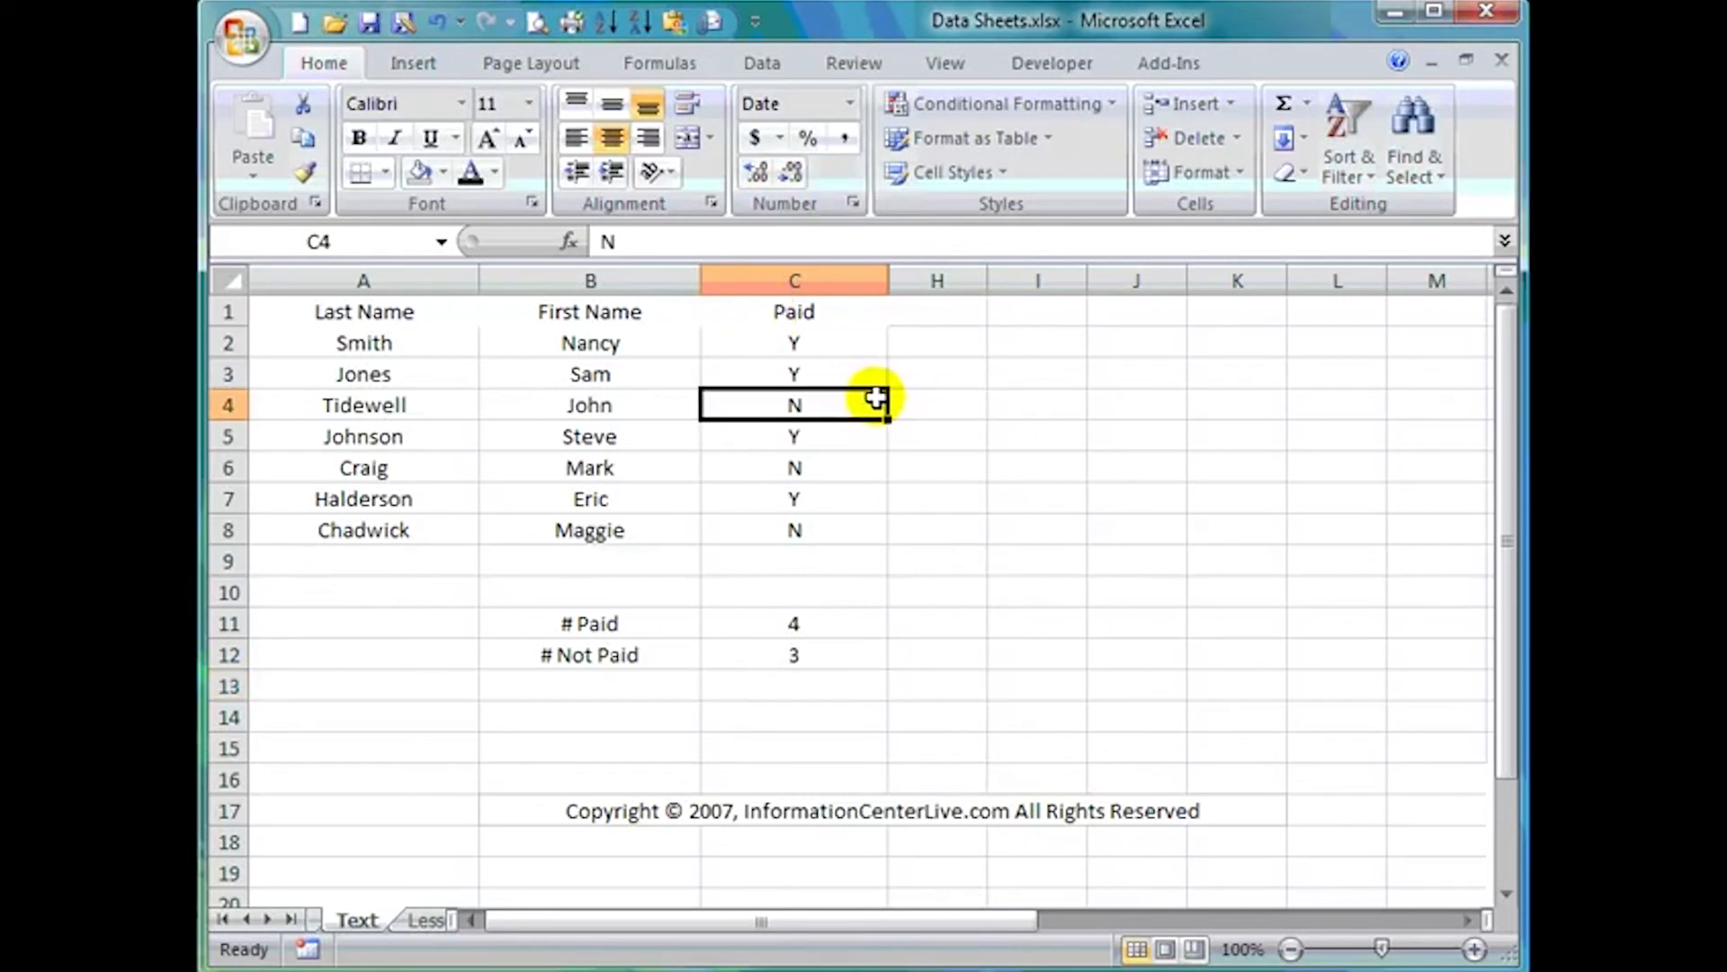
key(Up)
key(Up)
key(Down)
key(Down)
key(Down)
key(Down)
key(Down)
key(Down)
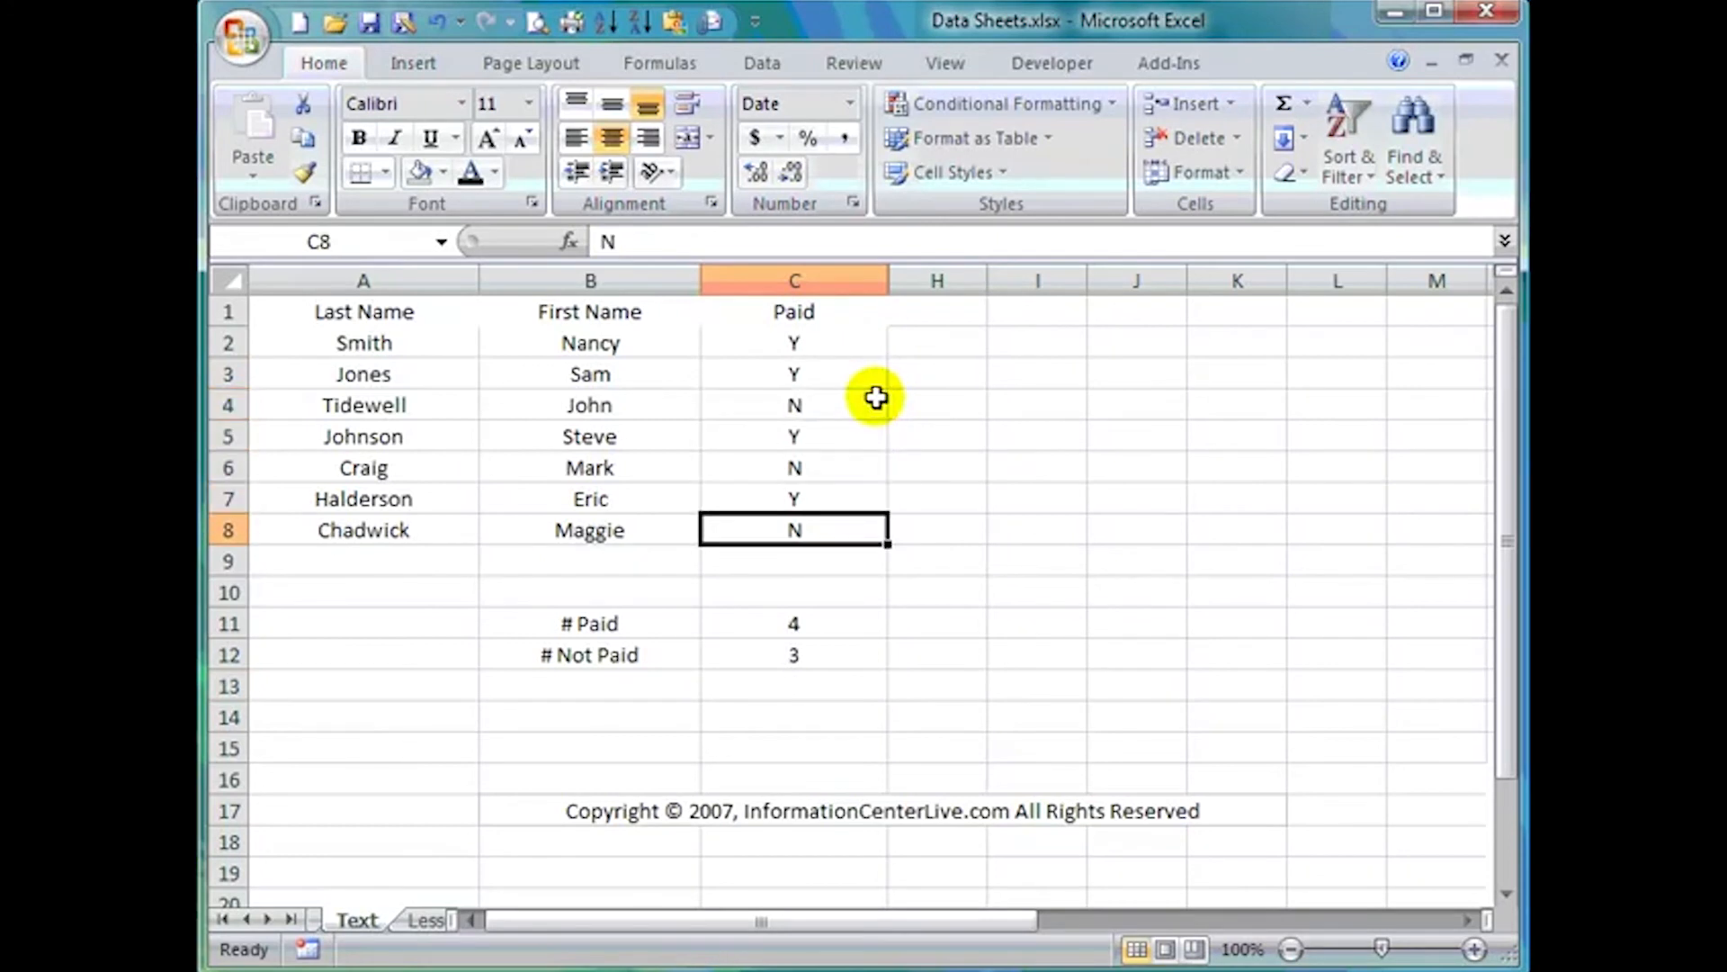
key(Up)
key(Up)
key(Up)
key(Up)
key(Up)
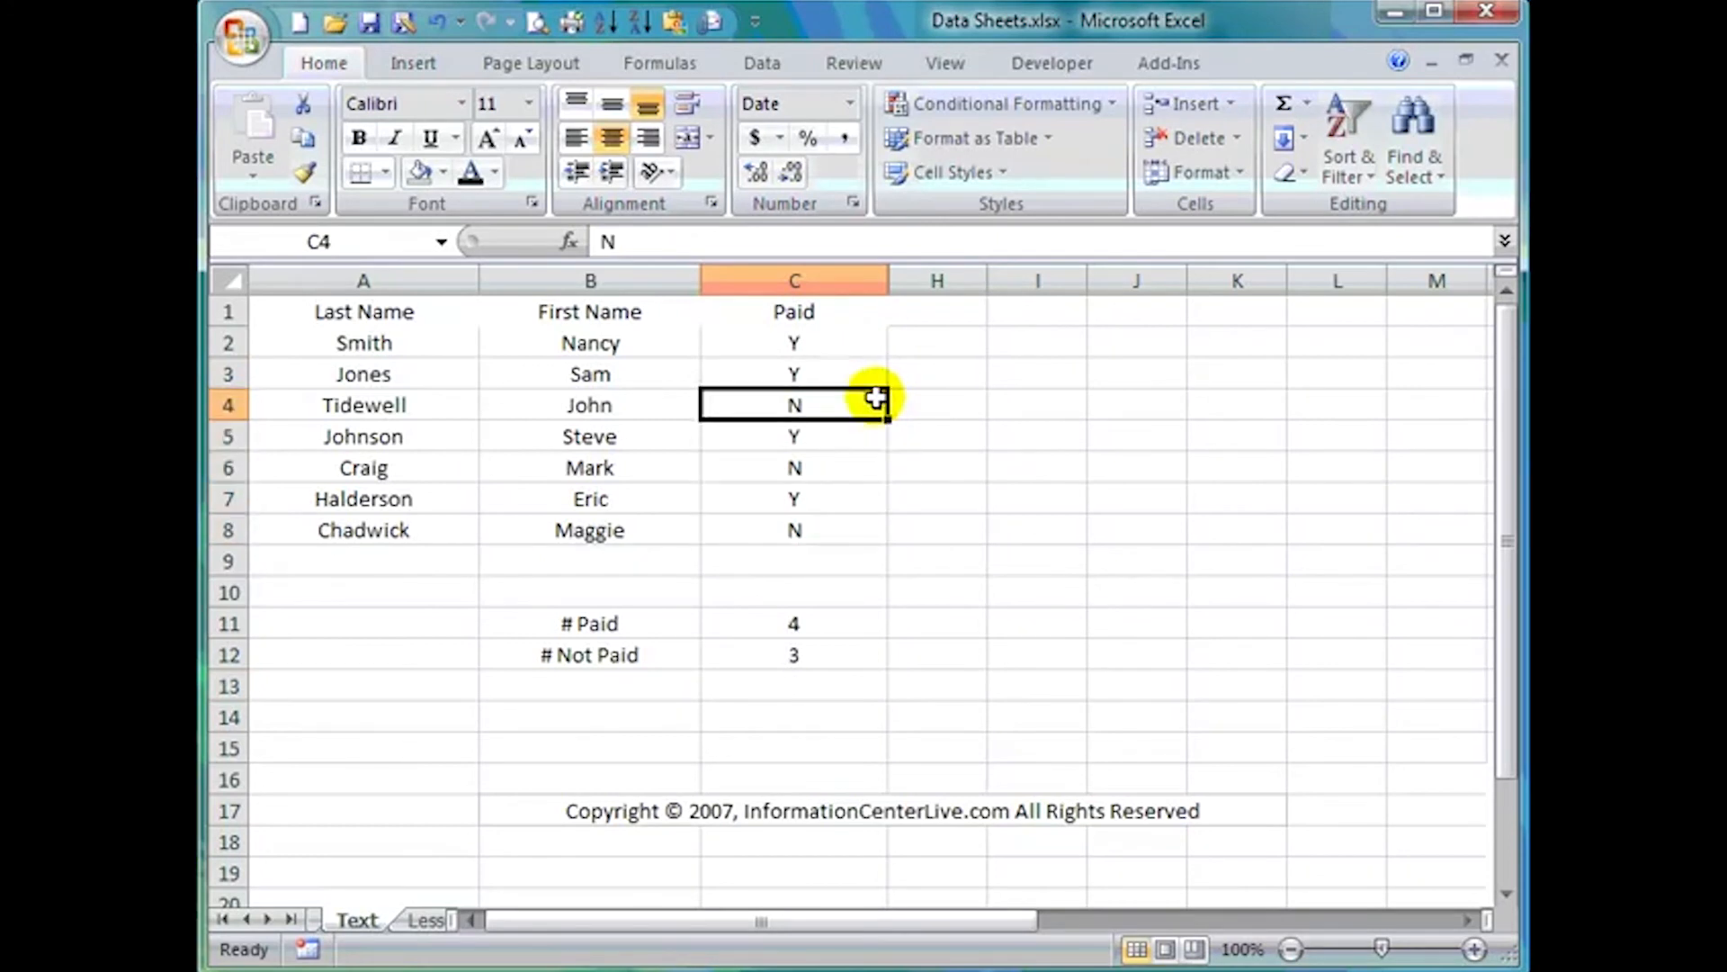
key(Down)
key(Down)
key(Up)
key(Up)
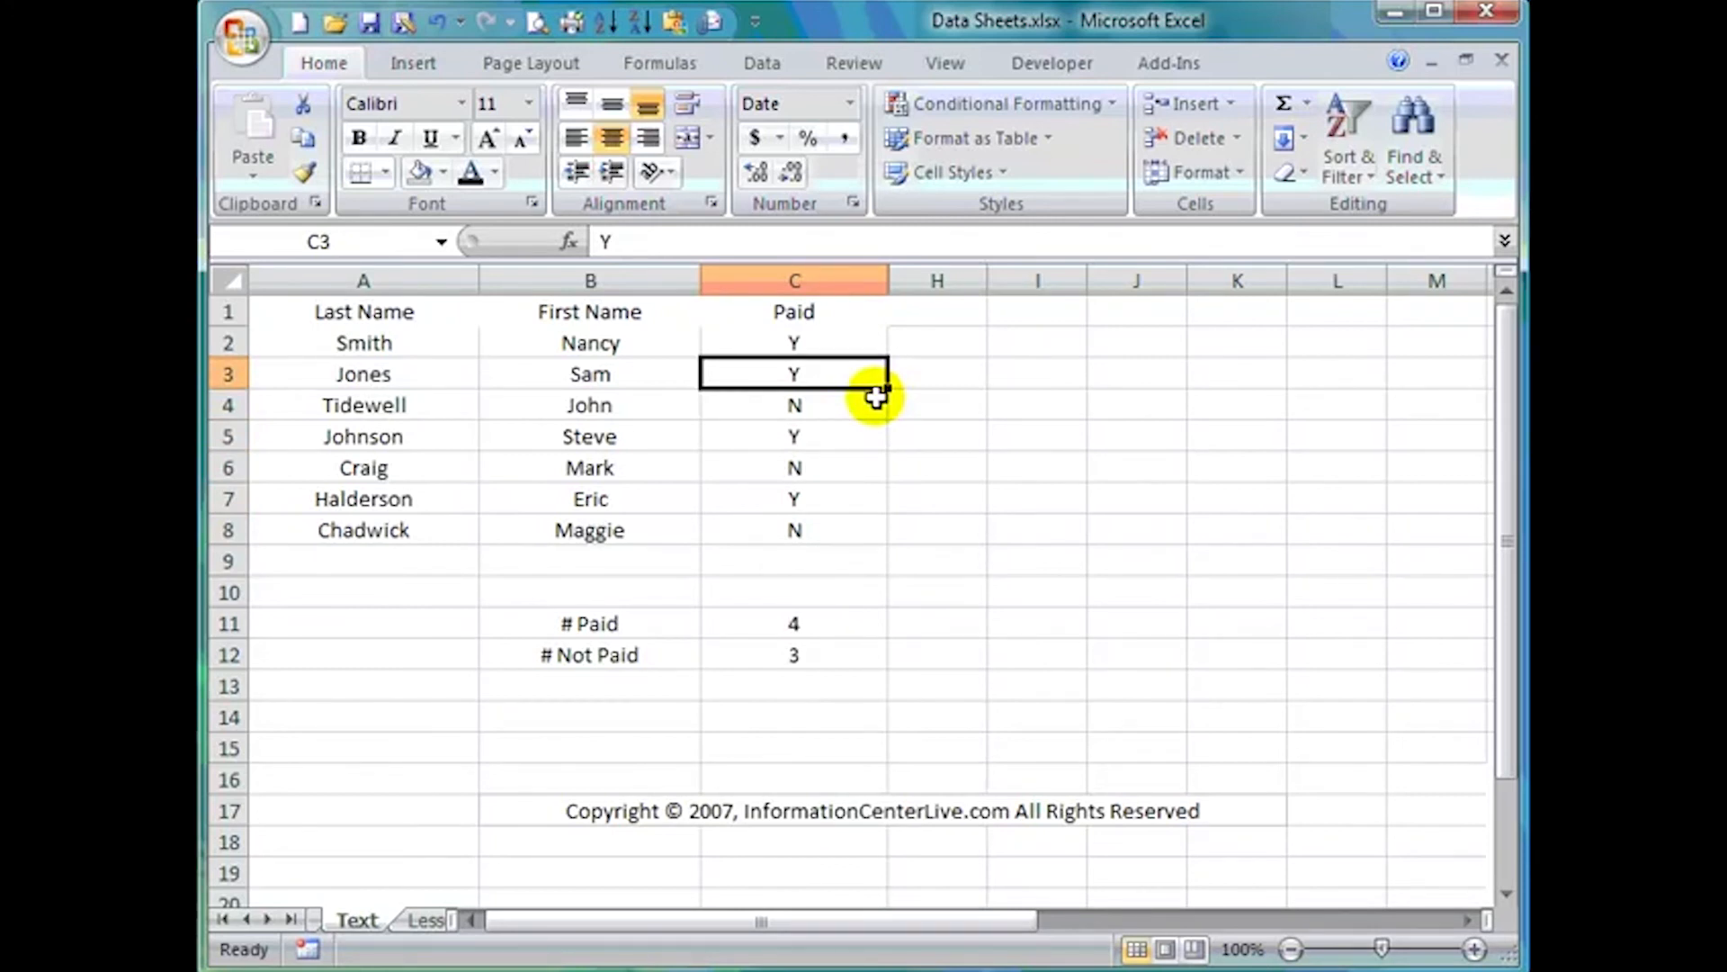
click(818, 620)
click(814, 651)
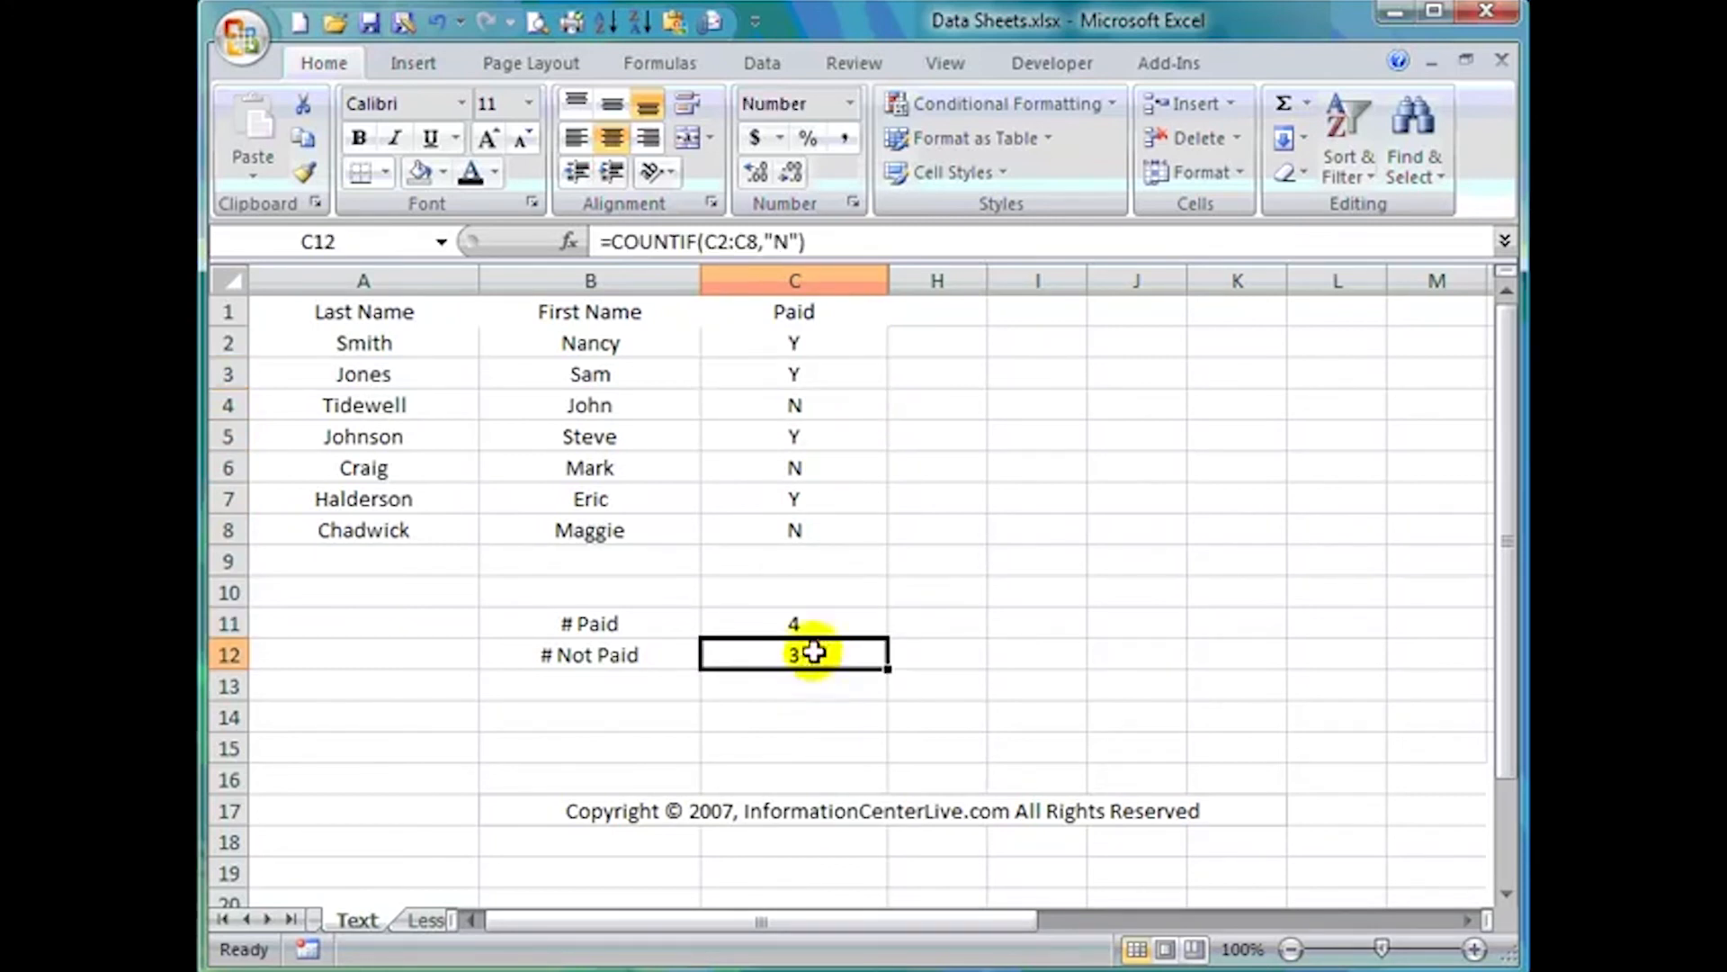
click(820, 619)
- Change the Paid entry in C3 to "N" to test whether the counts in C11 and C12 update
click(857, 400)
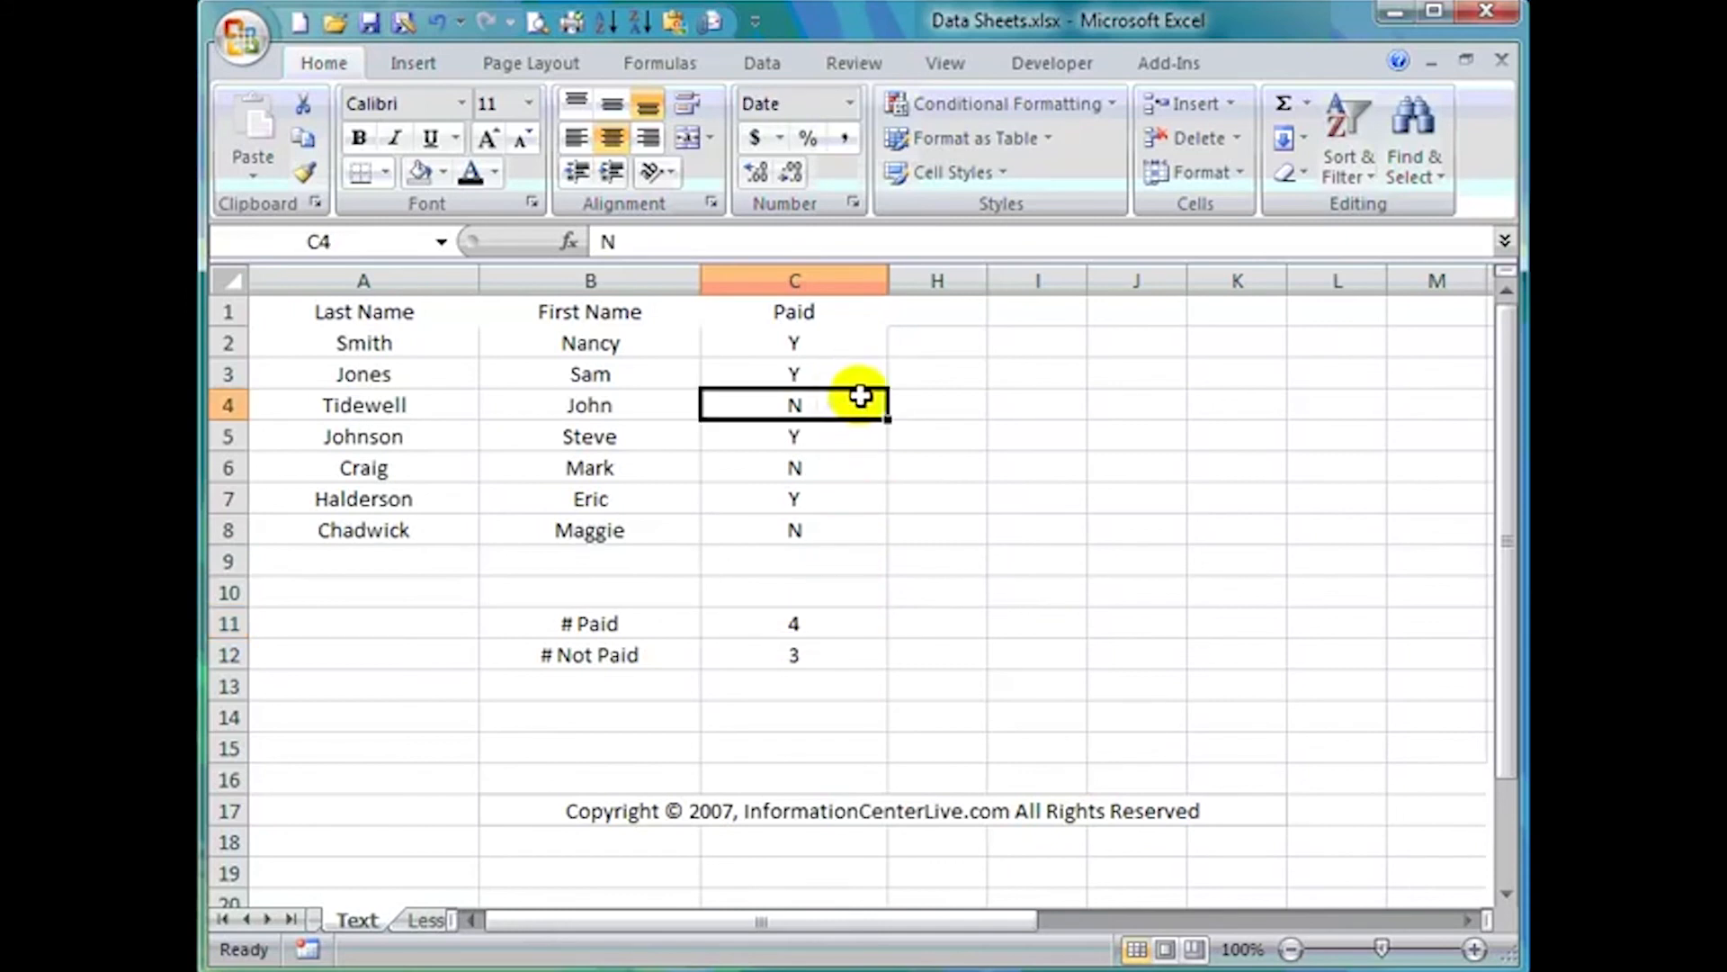
click(837, 374)
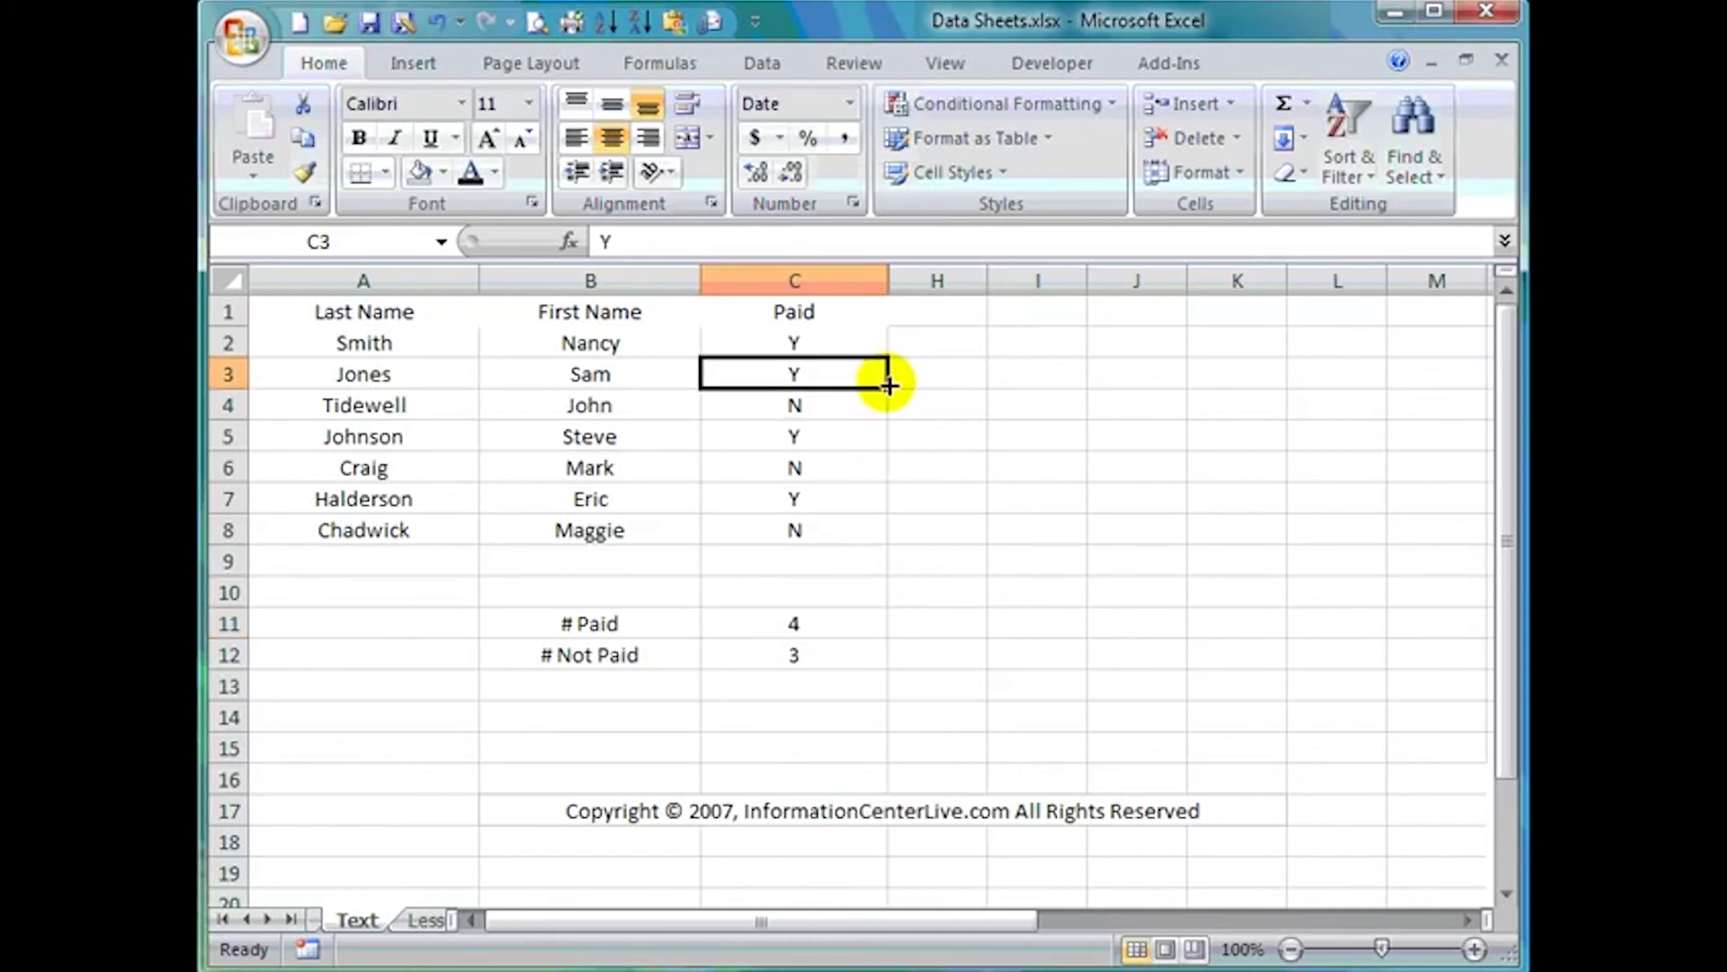
text(N)
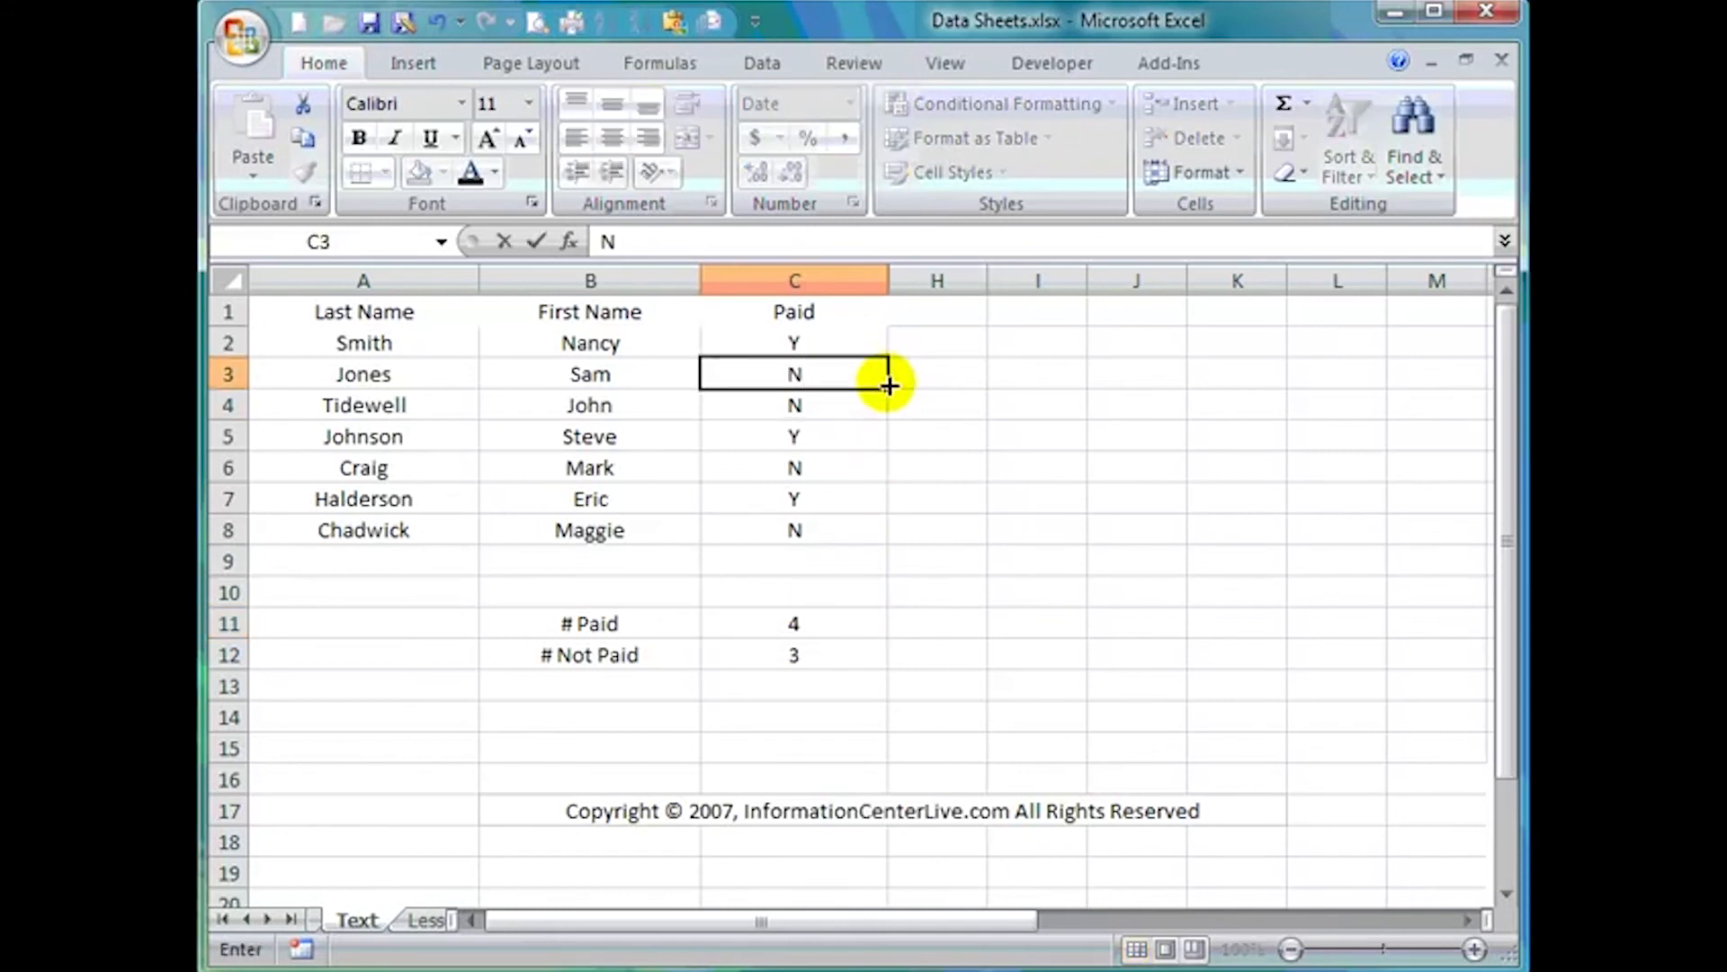
key(Return)
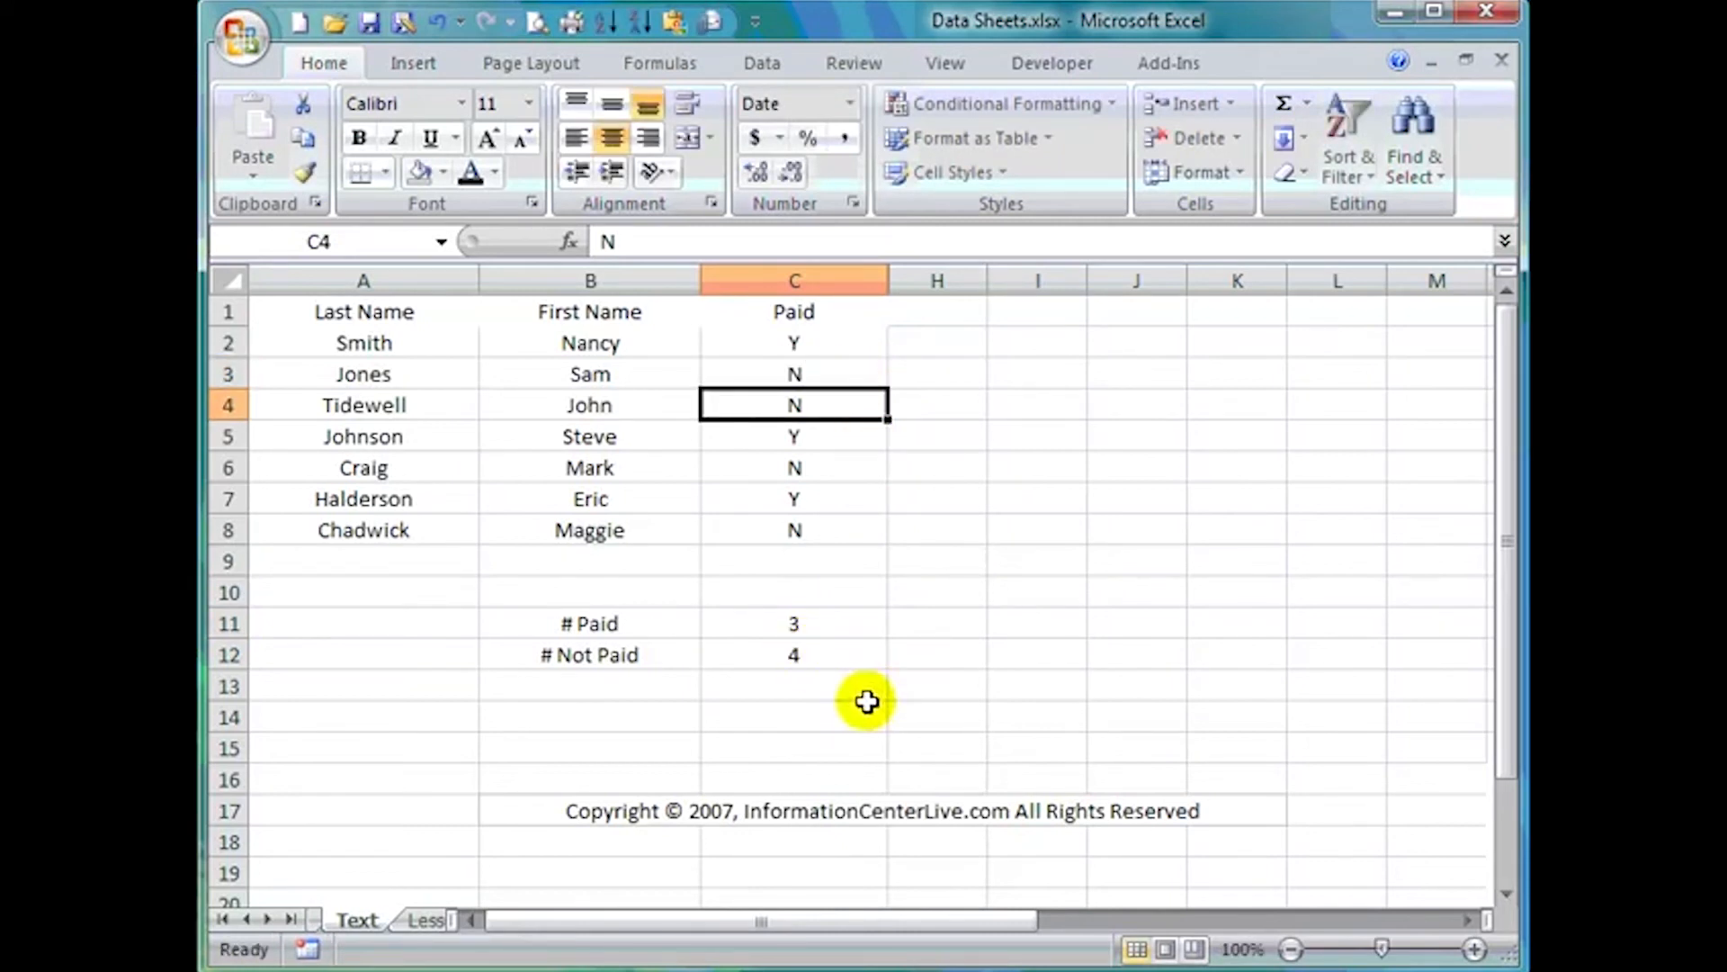
click(801, 694)
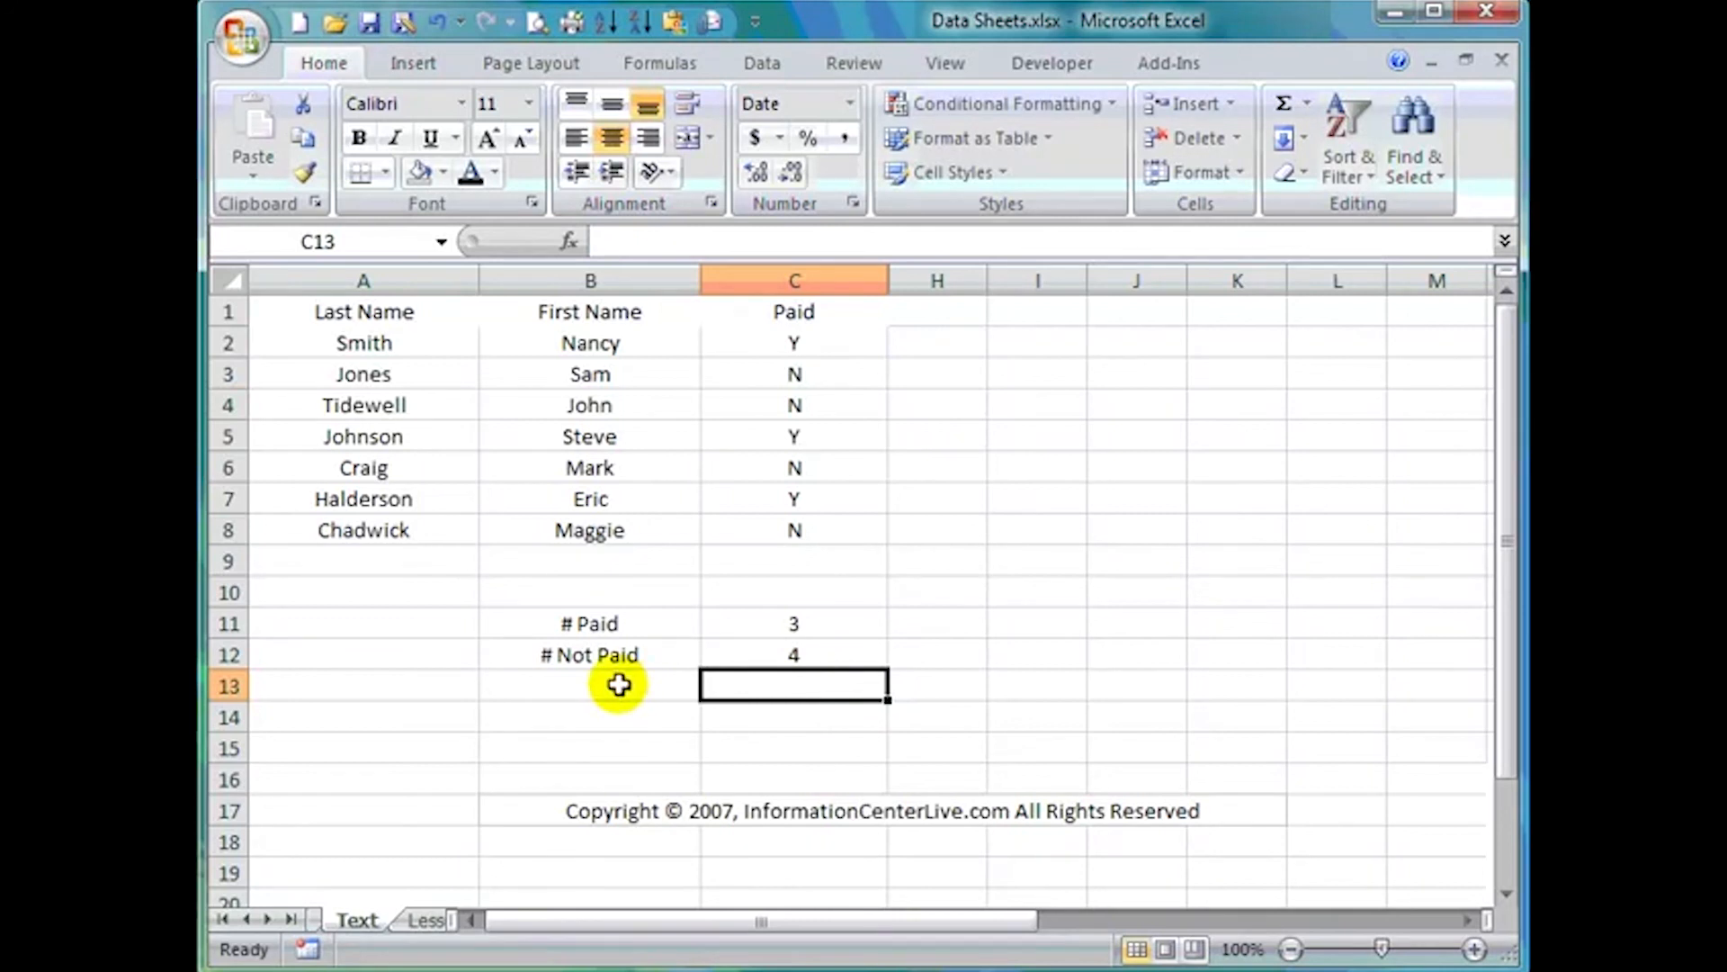